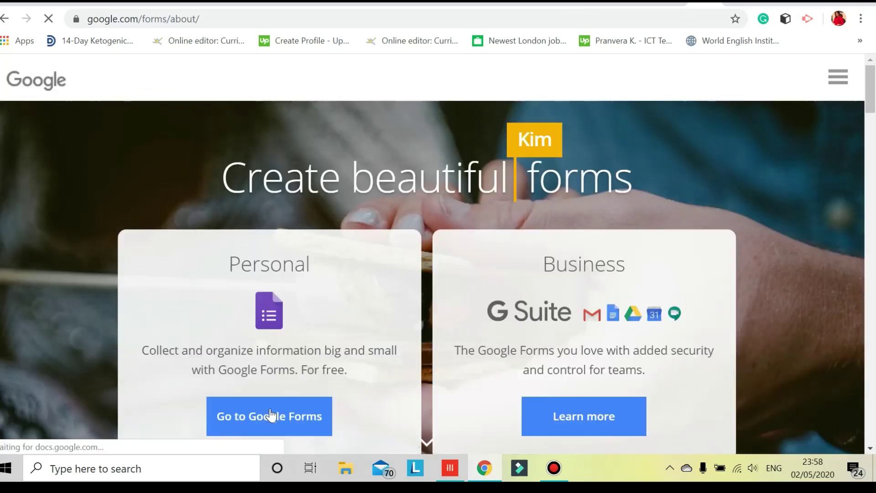
Go to Google Forms, open the recent Test form with the open-book header and look at its theme options.
click(271, 415)
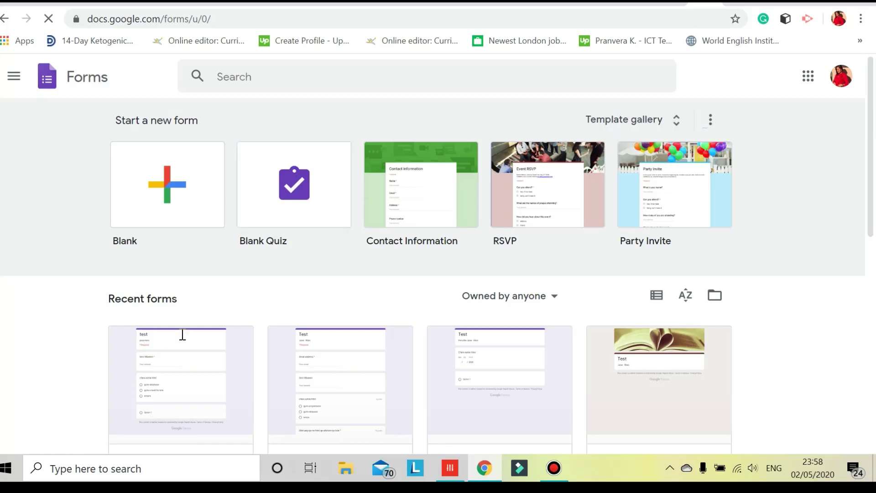
click(642, 359)
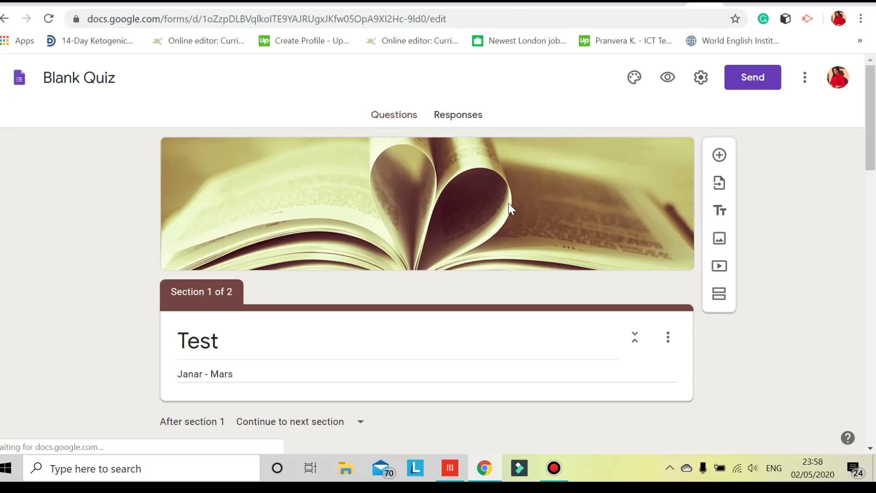
click(634, 78)
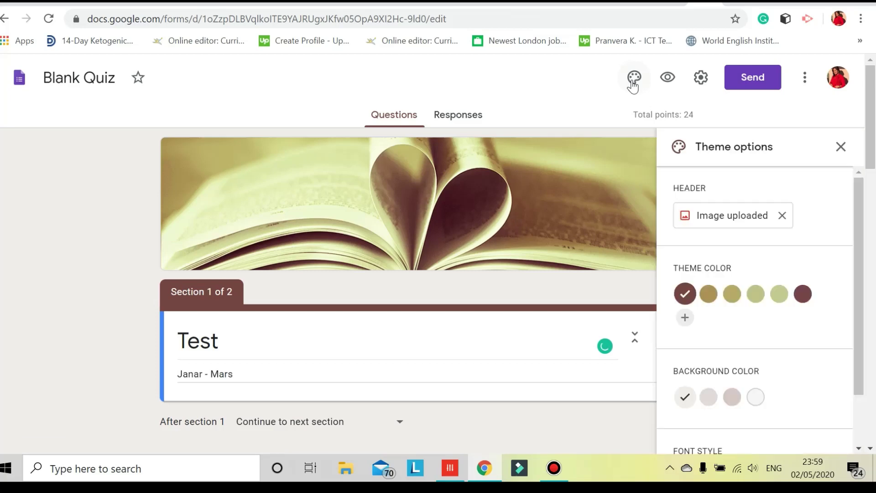
click(841, 147)
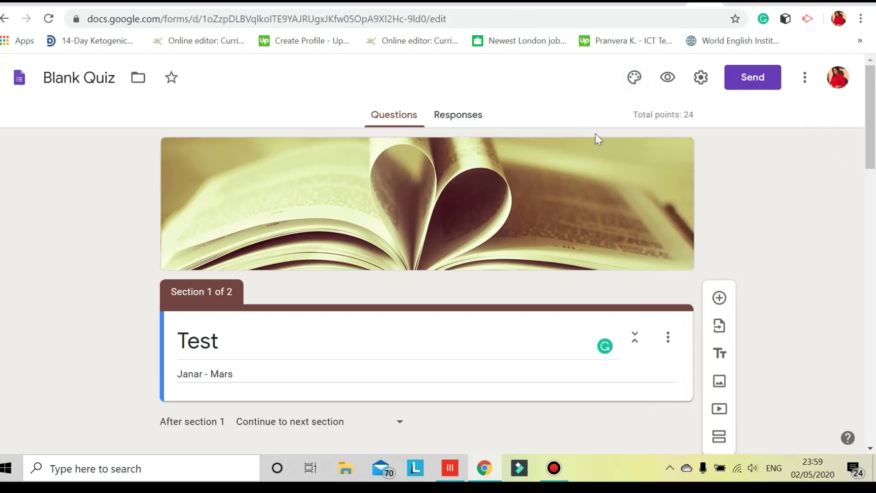
Review both sections of the existing test, examining the question types used from the HTML question down to the long-answer question.
scroll(595, 133, down, 1)
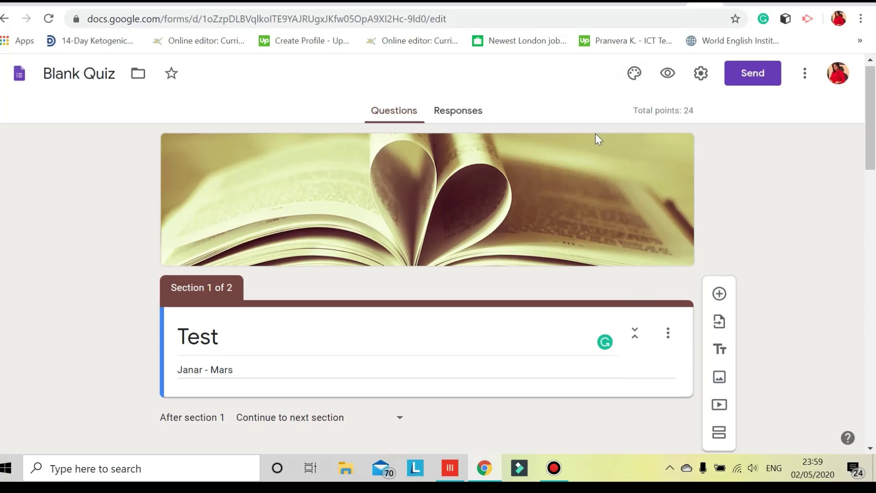
scroll(595, 133, down, 1)
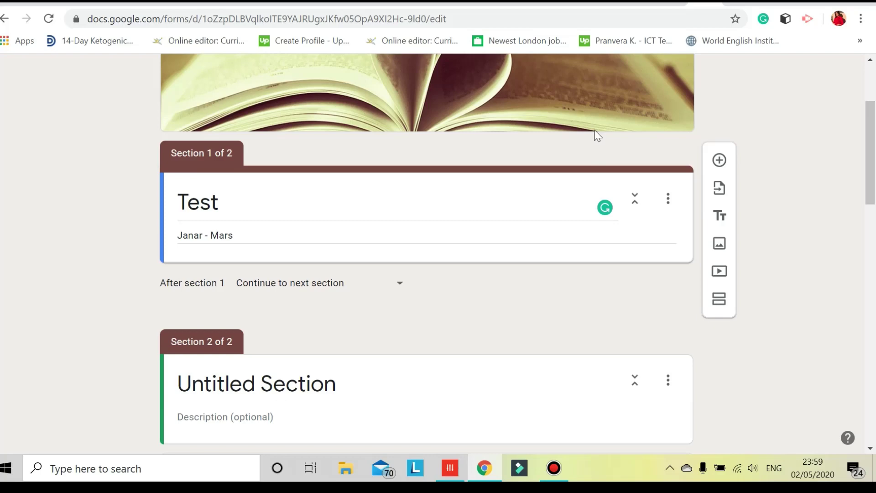
scroll(595, 134, down, 6)
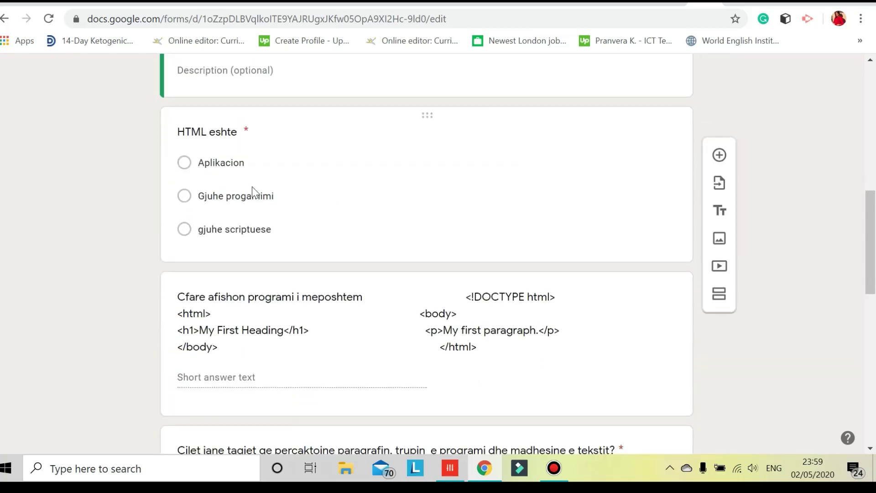
scroll(258, 182, up, 4)
scroll(219, 187, down, 5)
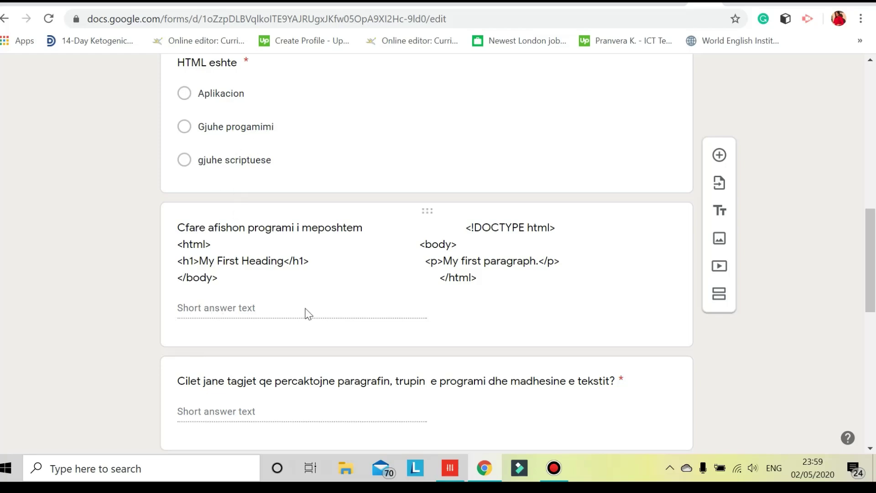
scroll(319, 393, down, 5)
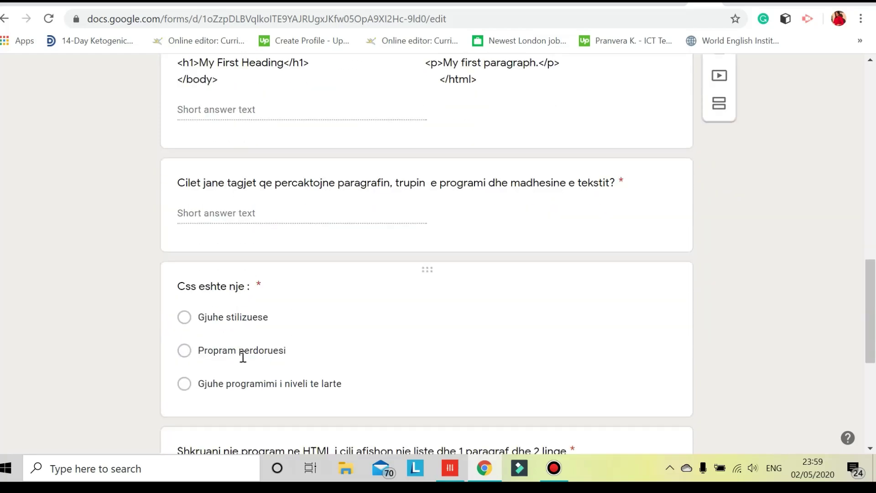
scroll(224, 338, down, 5)
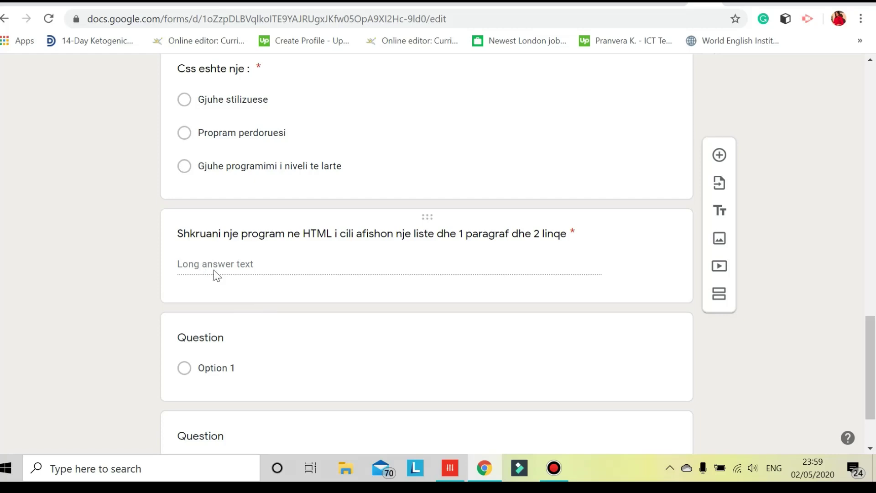
scroll(456, 233, up, 12)
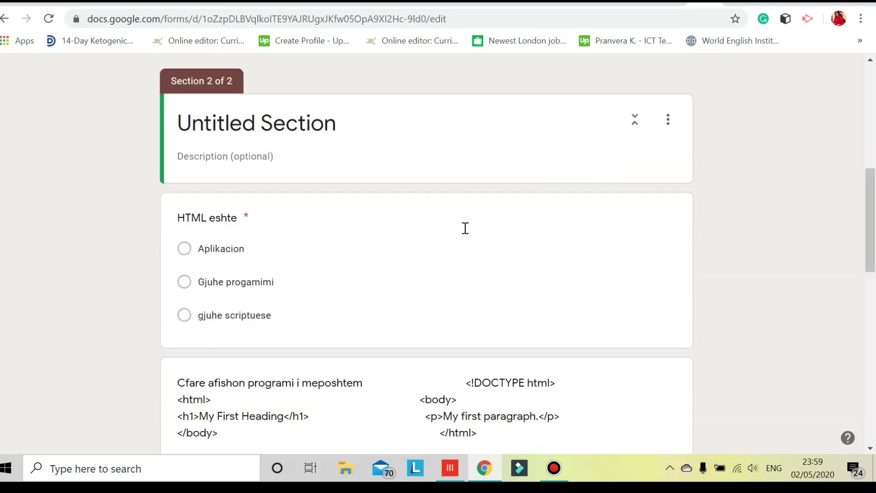
scroll(456, 215, up, 15)
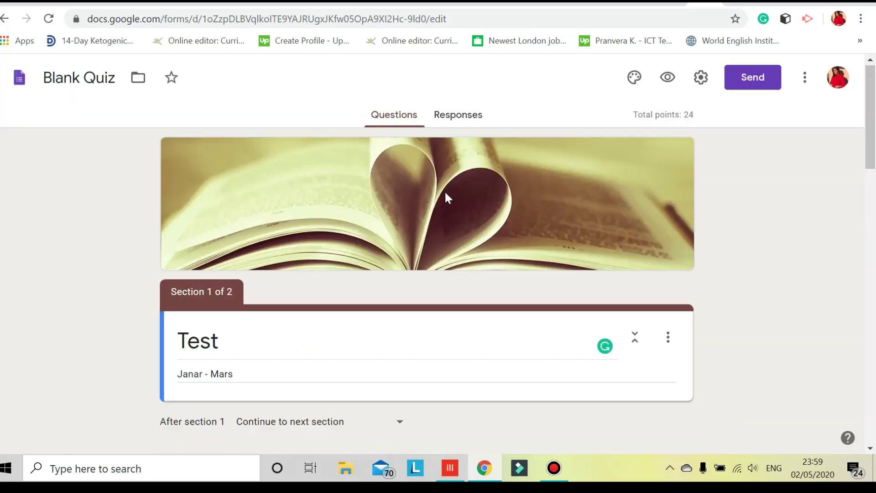
Return to the forms overview and create a new form from the Blank Quiz template in the gallery's Education category.
click(6, 20)
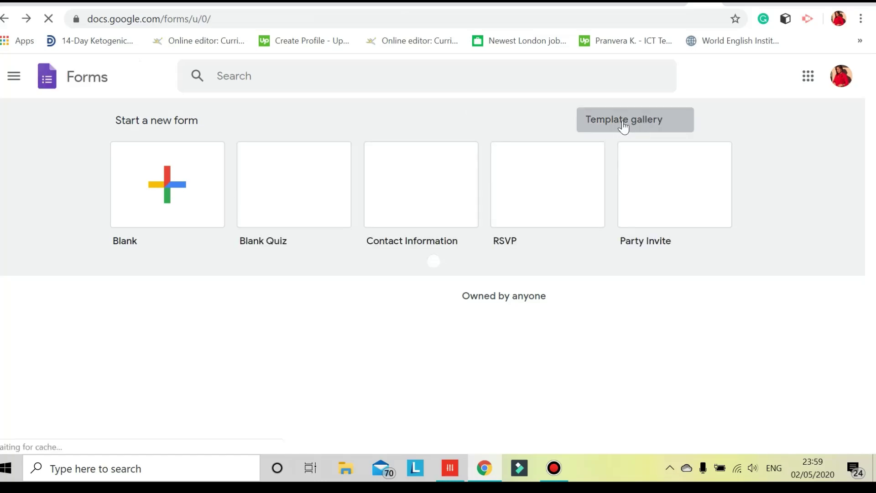
click(618, 128)
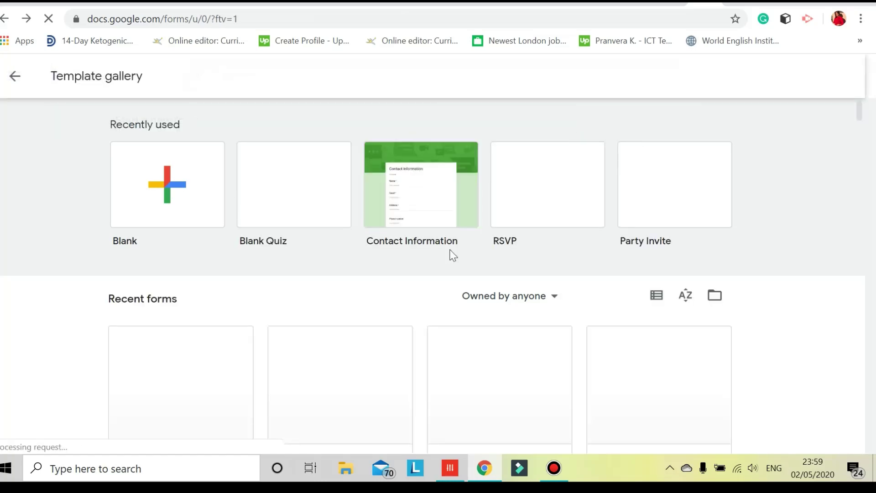
scroll(403, 253, down, 5)
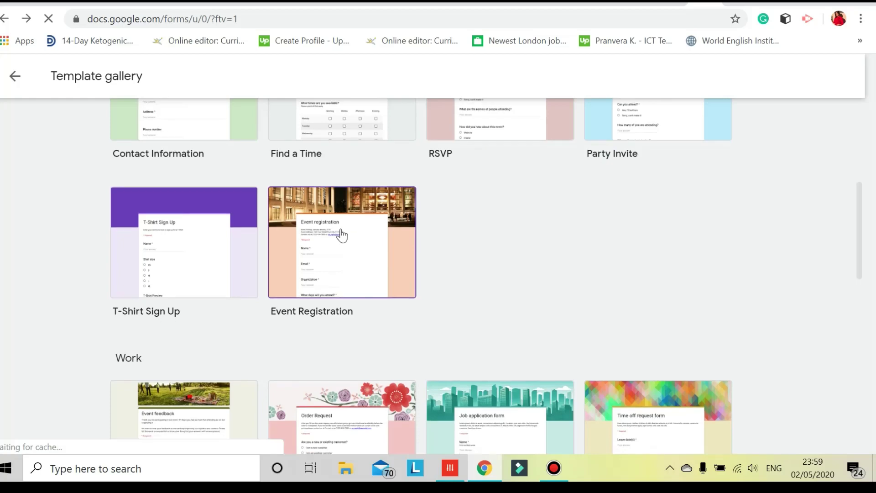
scroll(342, 235, down, 10)
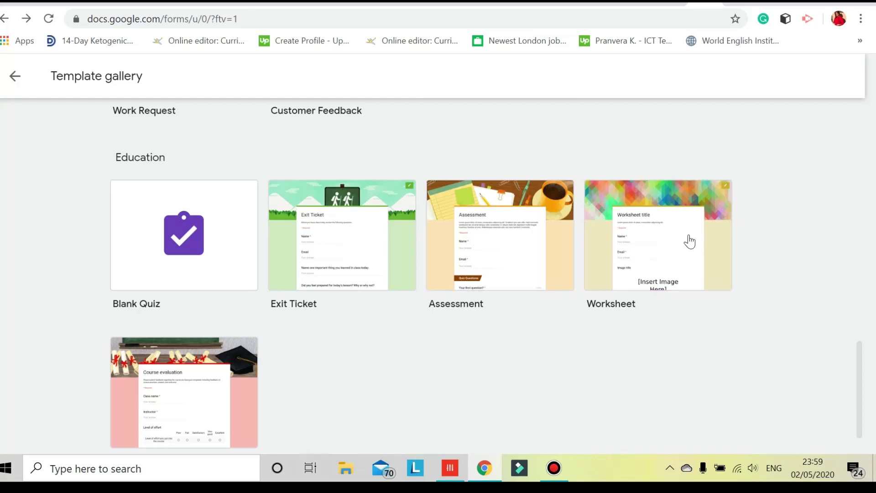
click(188, 236)
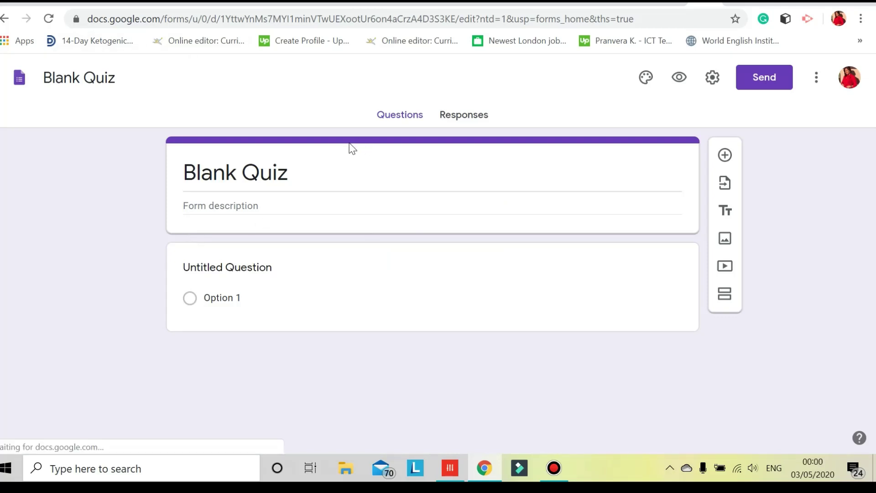
Change the new quiz's title to "Test".
triple_click(267, 173)
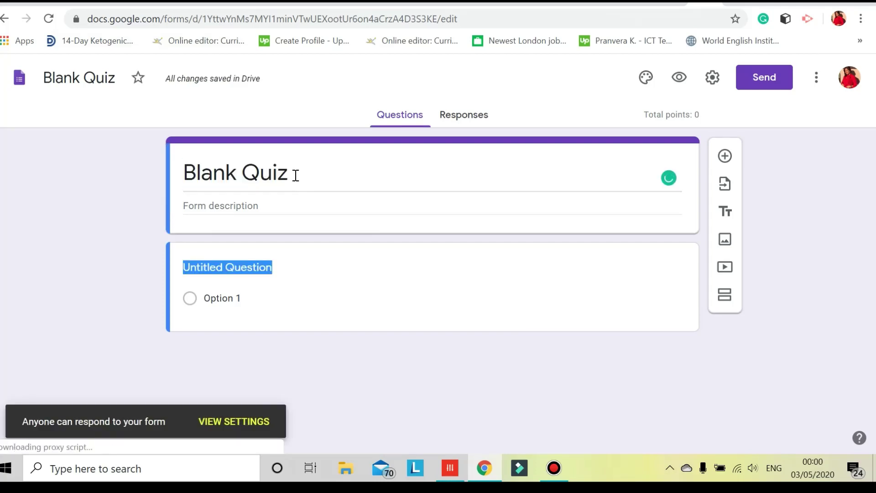
drag(296, 174, 168, 168)
text(T)
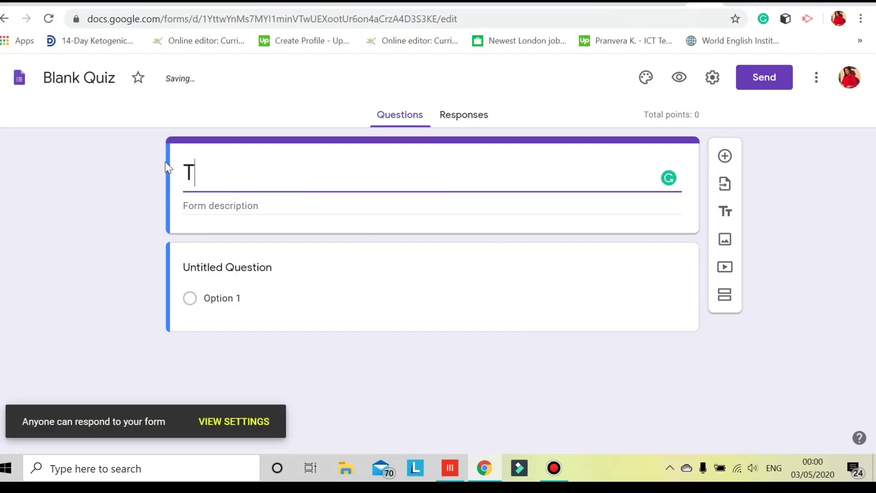
text(est)
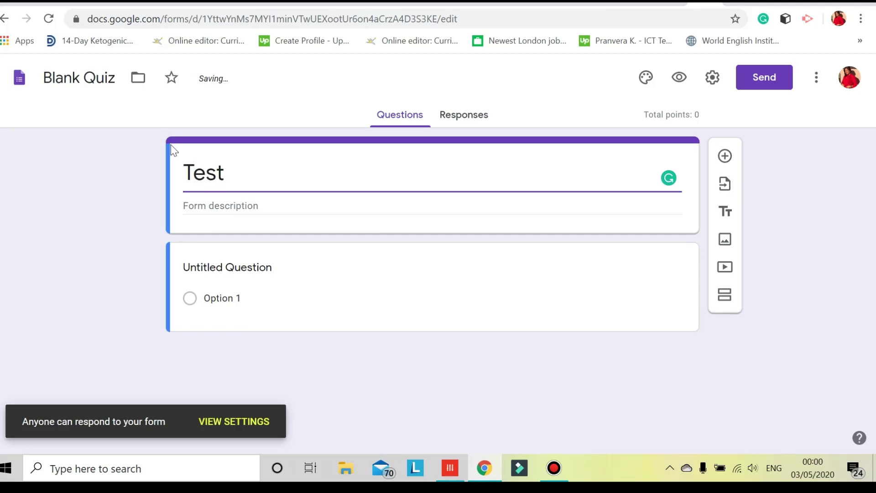
click(226, 205)
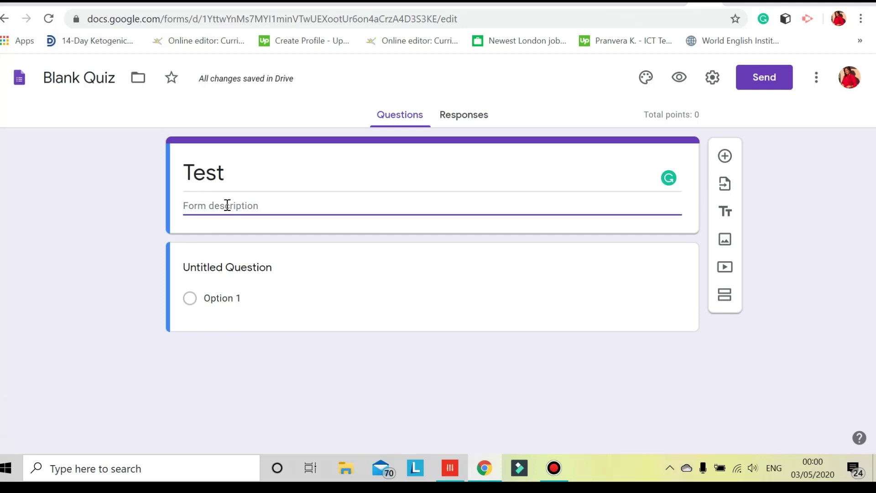
text(sezon)
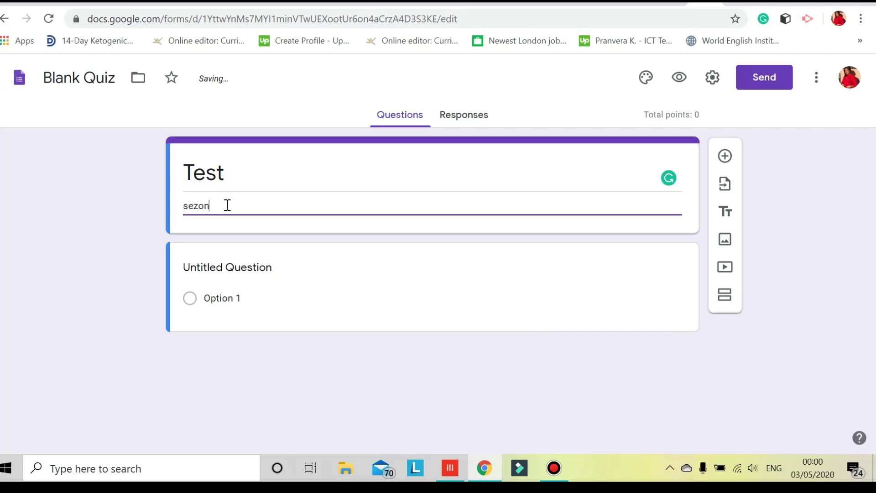
text(i 2)
key(ctrl+a)
key(BackSpace)
Enter "janar - mars" as the form description.
text(jana)
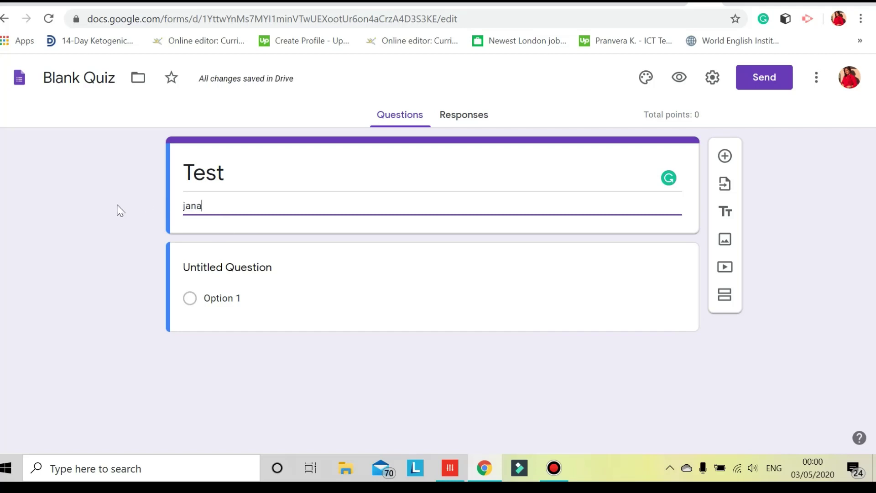
text(re)
key(BackSpace)
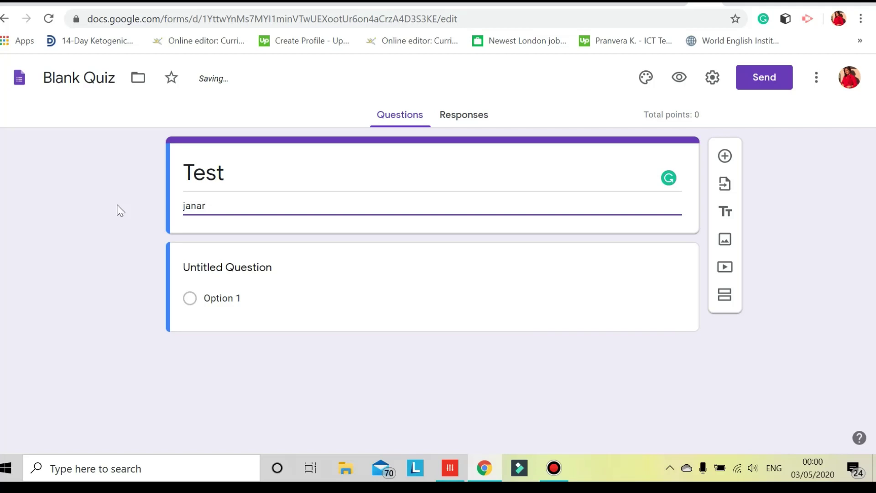
text(- mars)
Word the first question as "emri mbiemri", with short answer as its type, and make it required.
click(259, 267)
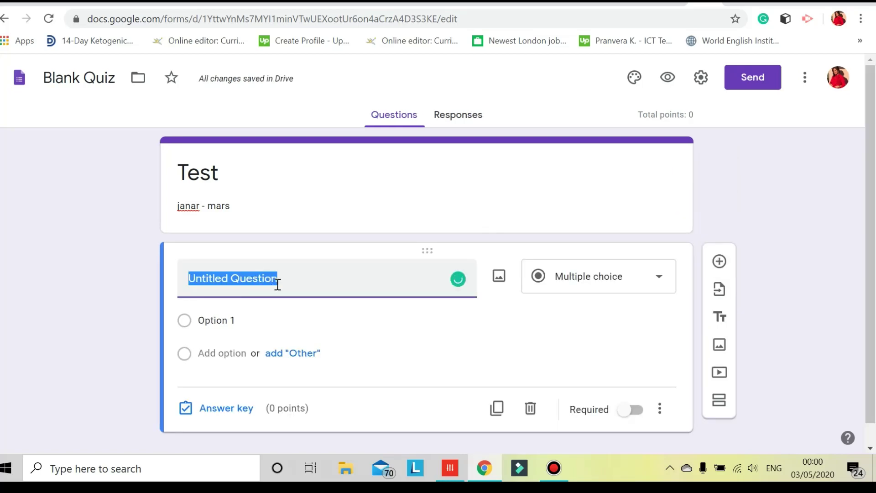
text(em)
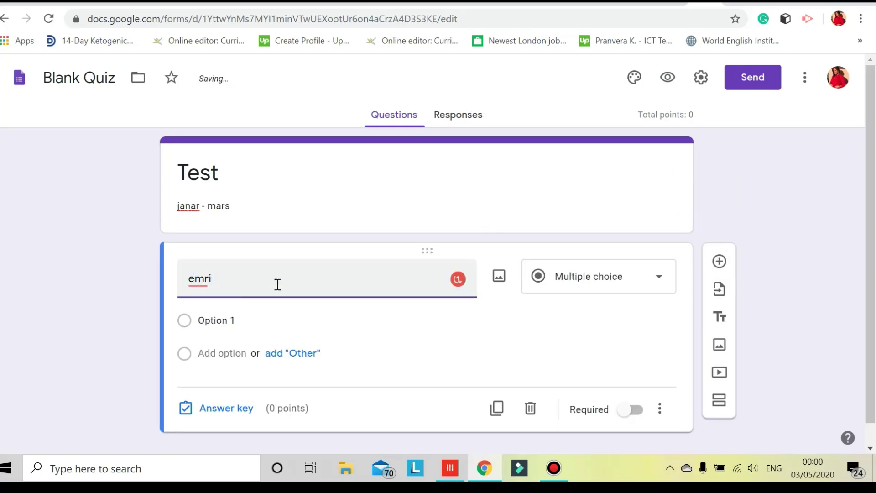
text(ri mb)
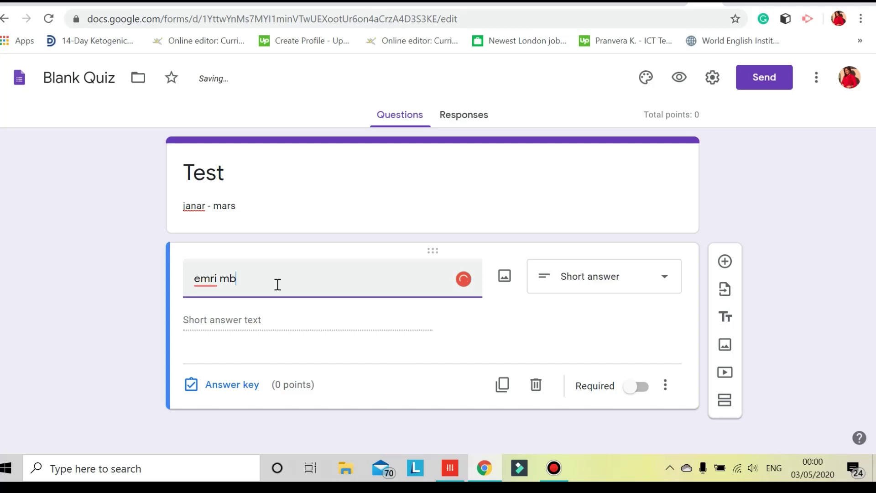
text(iemri)
click(641, 290)
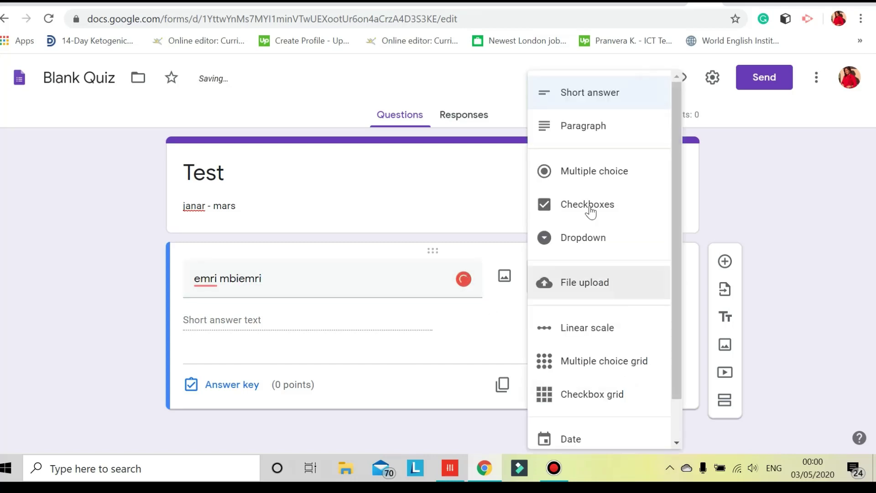
click(253, 335)
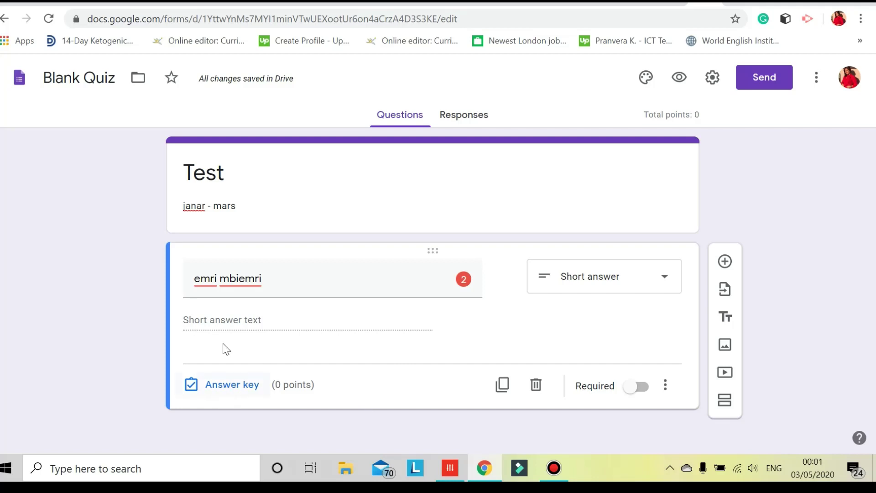
click(647, 391)
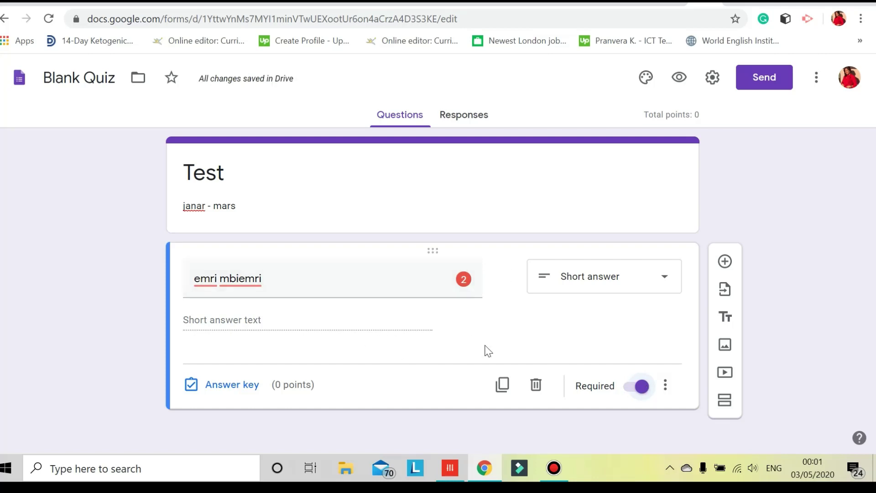
Add a second question reading "cfare eshte gjuha html" and set its type to multiple choice.
click(724, 261)
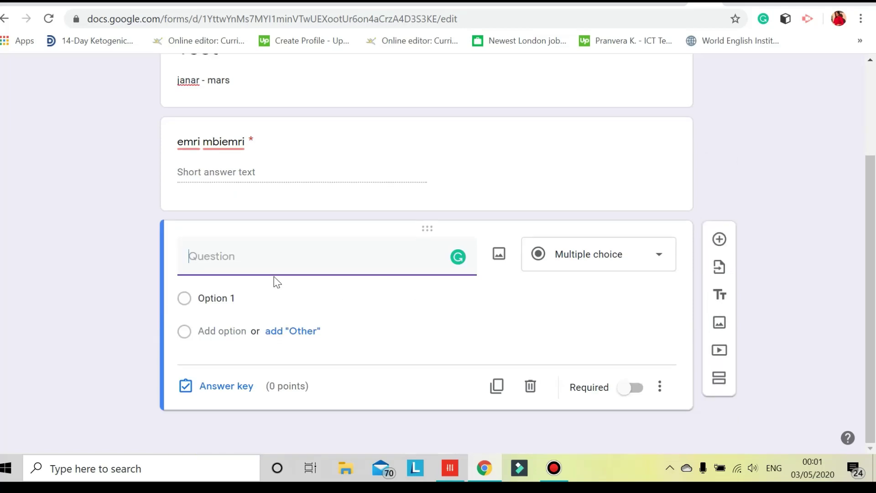
text(cfare eshte )
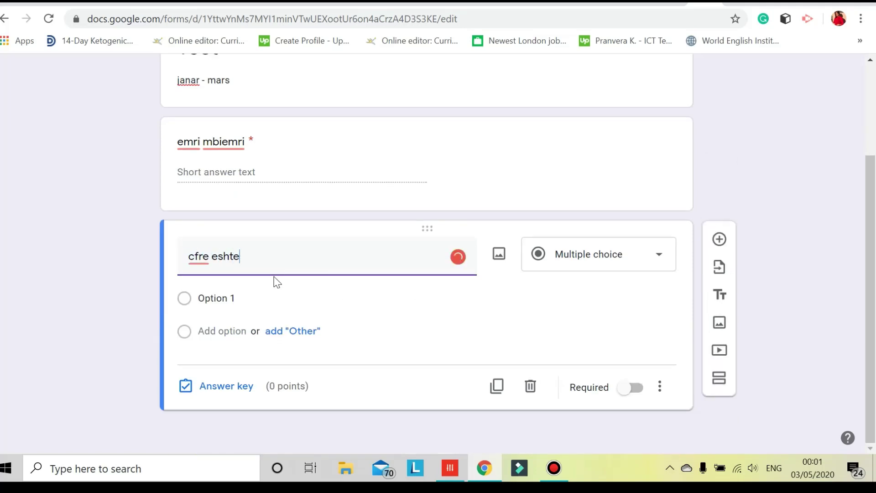
text(gjuha html)
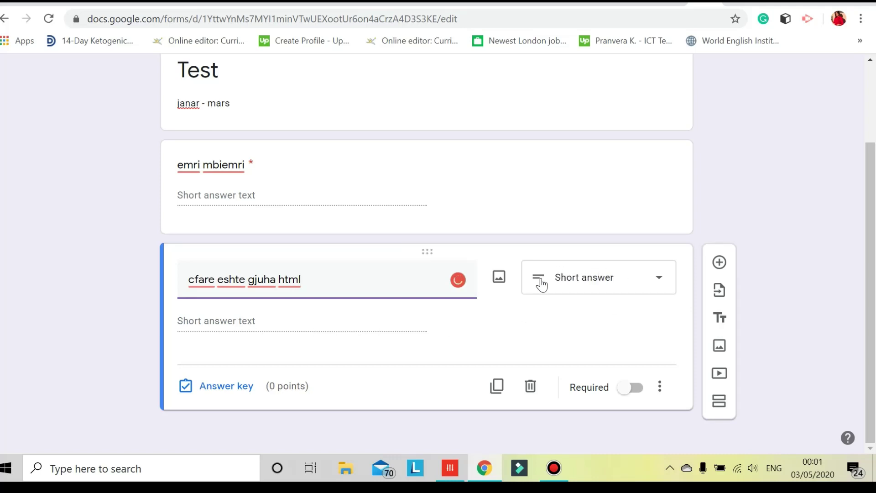
click(663, 282)
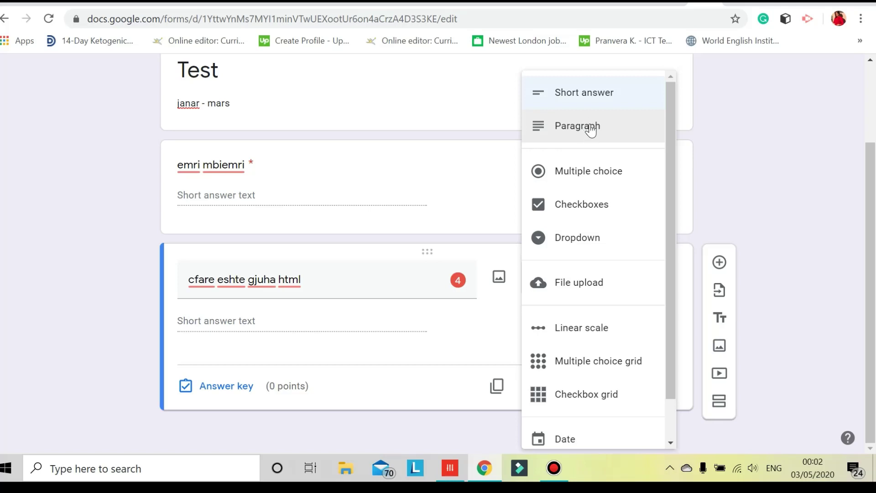
click(588, 174)
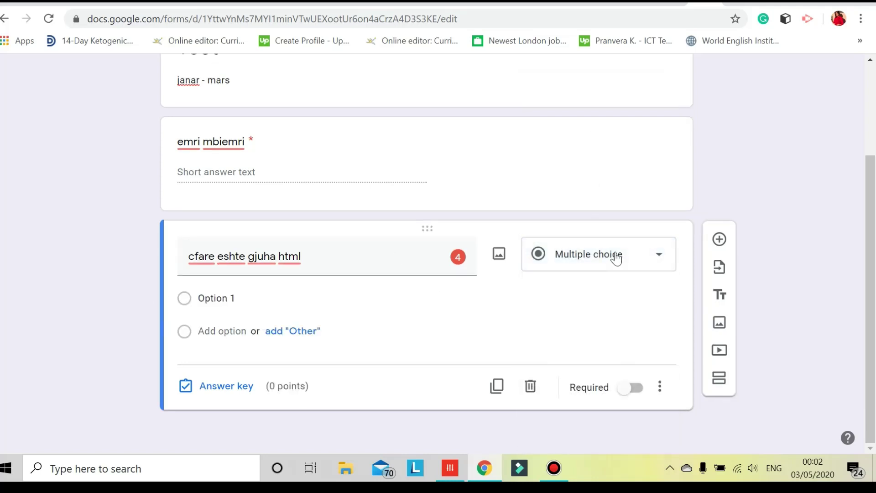
Give the HTML question the answer options "gjuhe skriptuese", "gjuhe e nivelit te larte" and "asnjera".
click(657, 255)
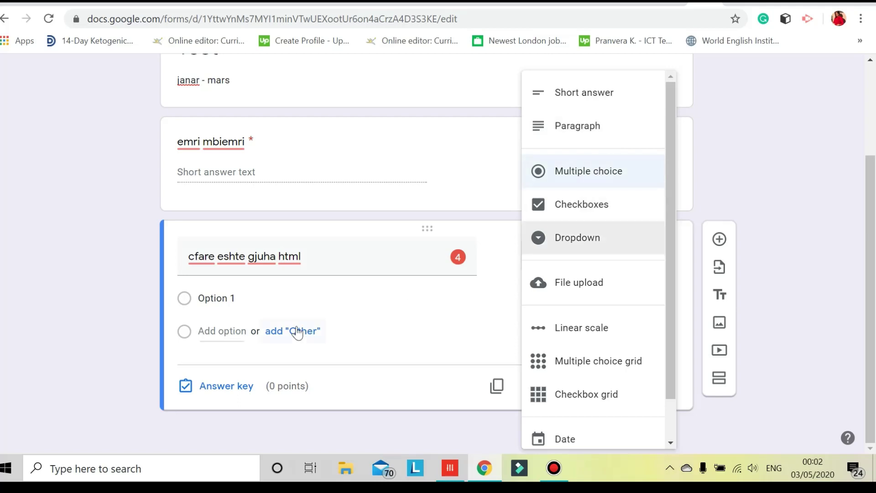
click(250, 304)
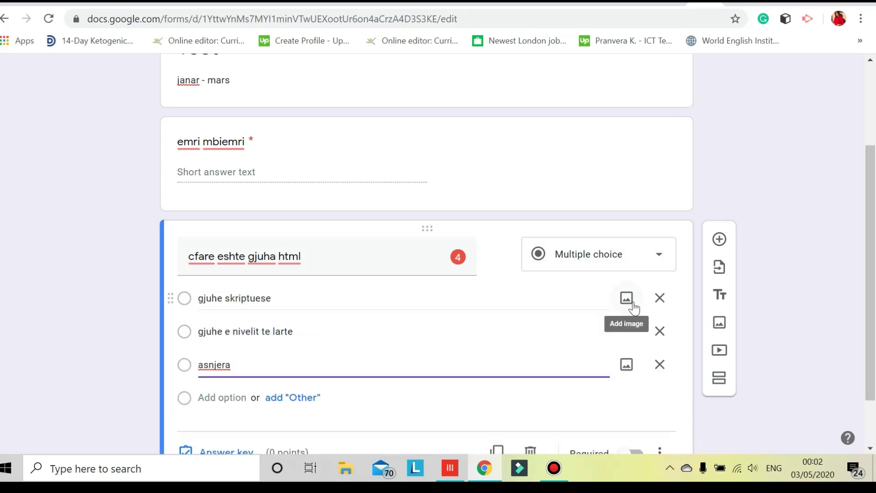
In the HTML question's answer key, mark "gjuhe skriptuese" as correct and assign 5 points.
scroll(332, 294, down, 2)
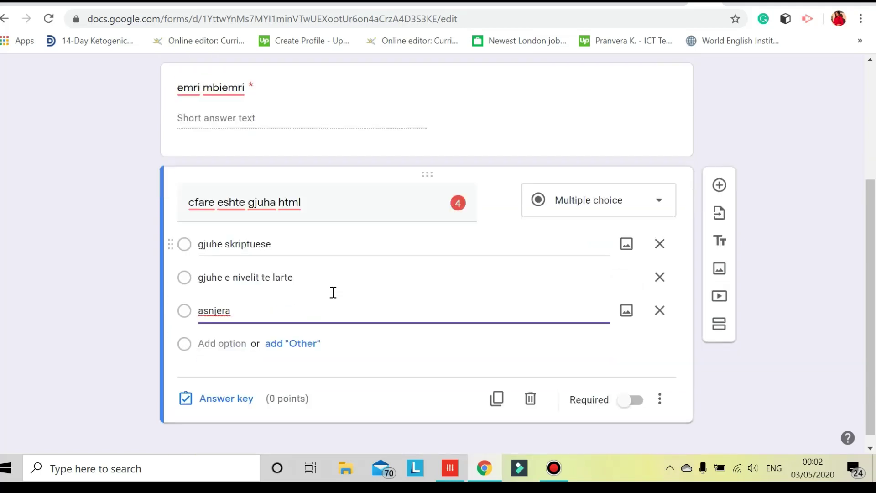
click(233, 387)
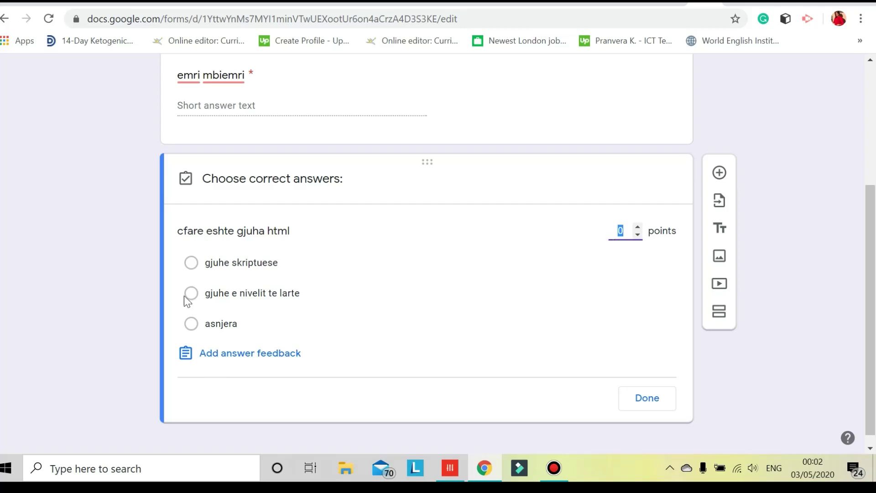
click(190, 263)
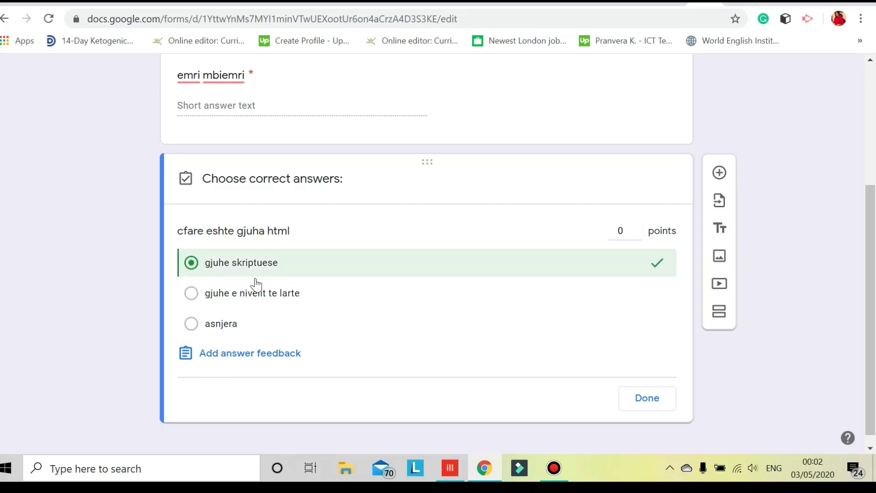
click(638, 228)
click(638, 227)
click(637, 228)
click(638, 227)
click(638, 227)
click(662, 398)
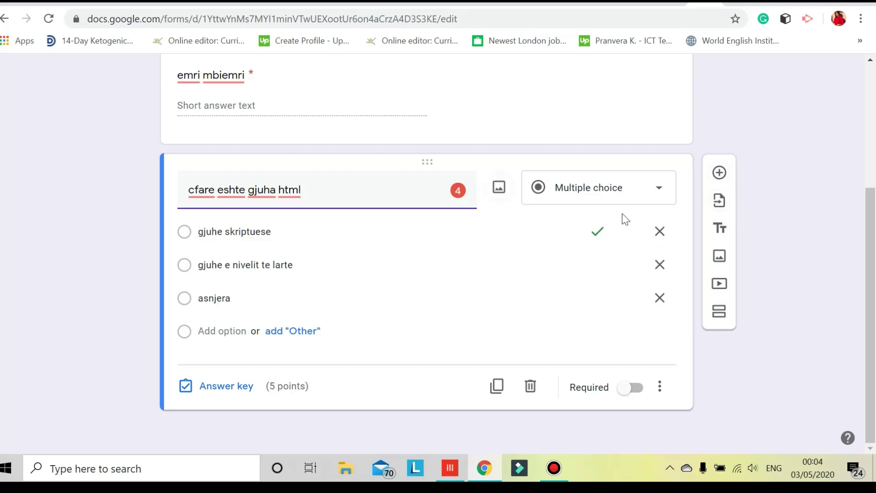
Add an optional paragraph question reading "shkruaj nje kod ne html qe afishon nje liste dhe dy paragrafe".
click(719, 174)
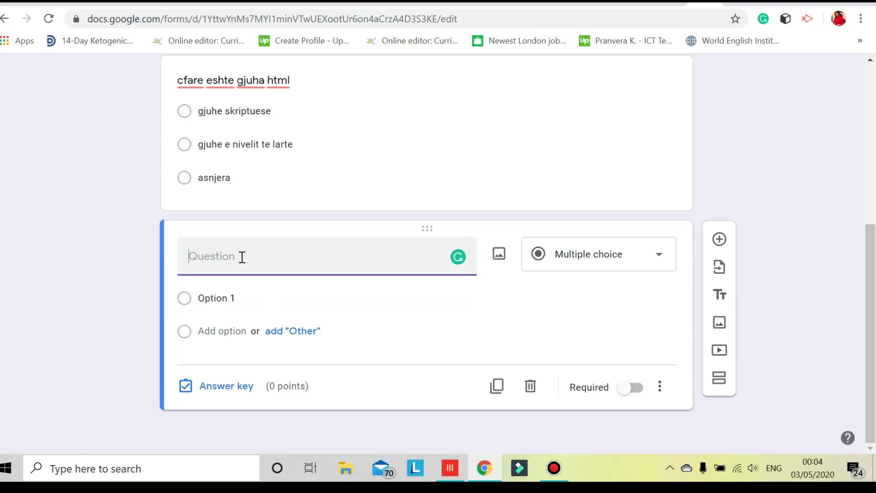
text(shkruaj nje kod ne html qe afishon nje liste dhe dy paragrafe)
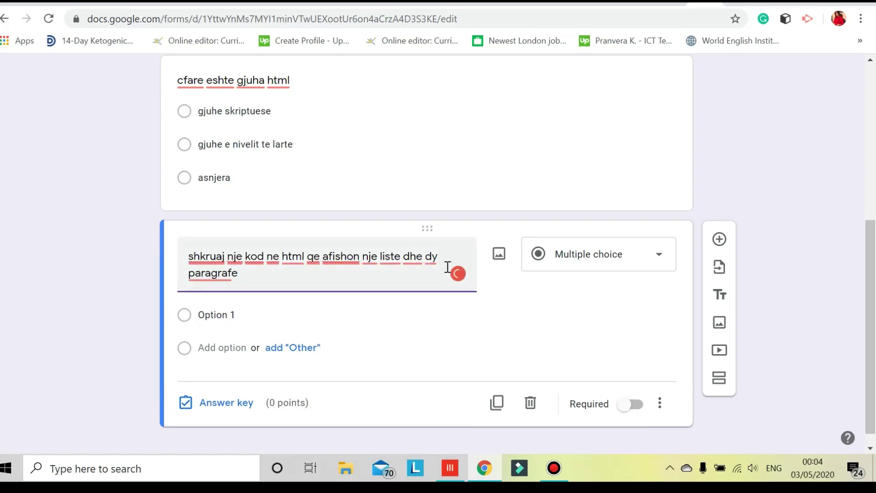
click(660, 259)
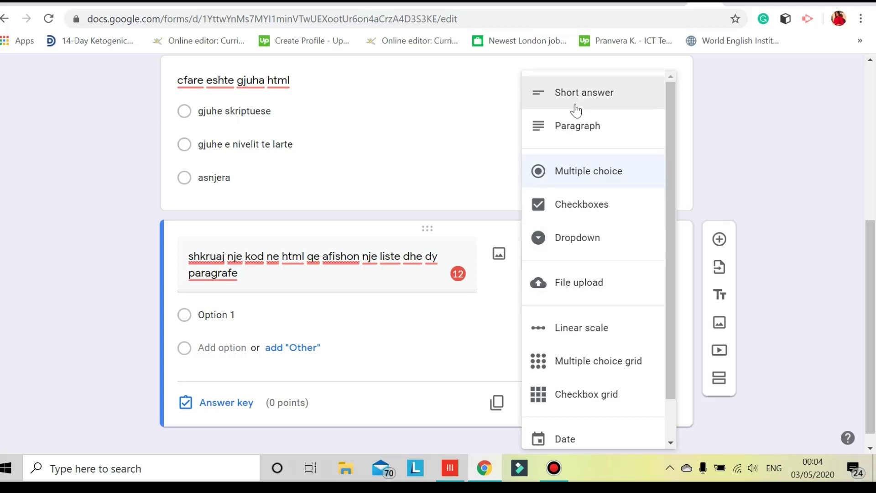
click(602, 137)
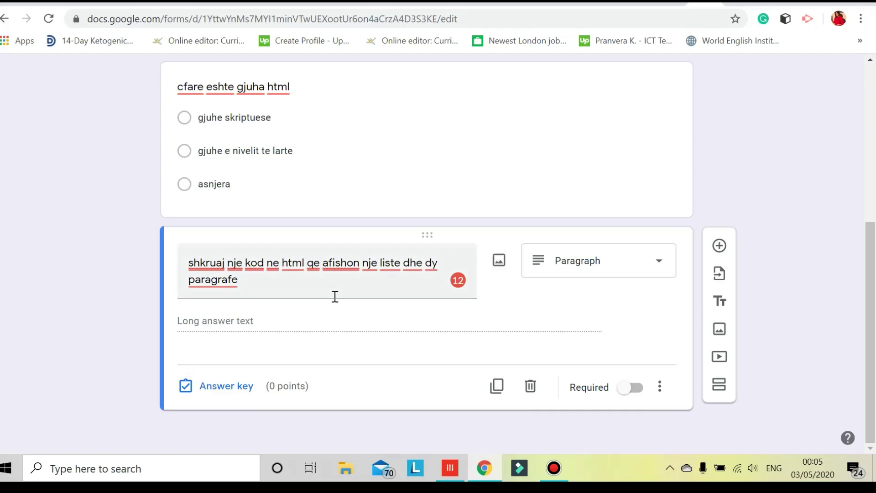
click(639, 388)
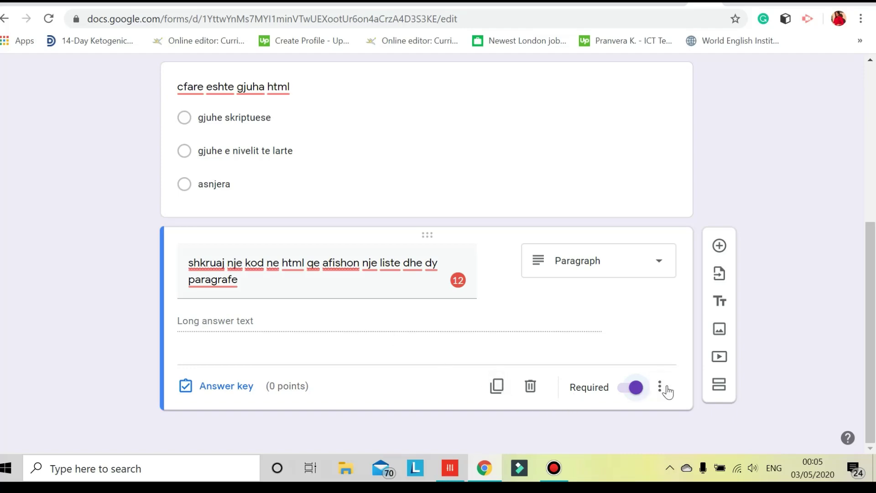
click(625, 389)
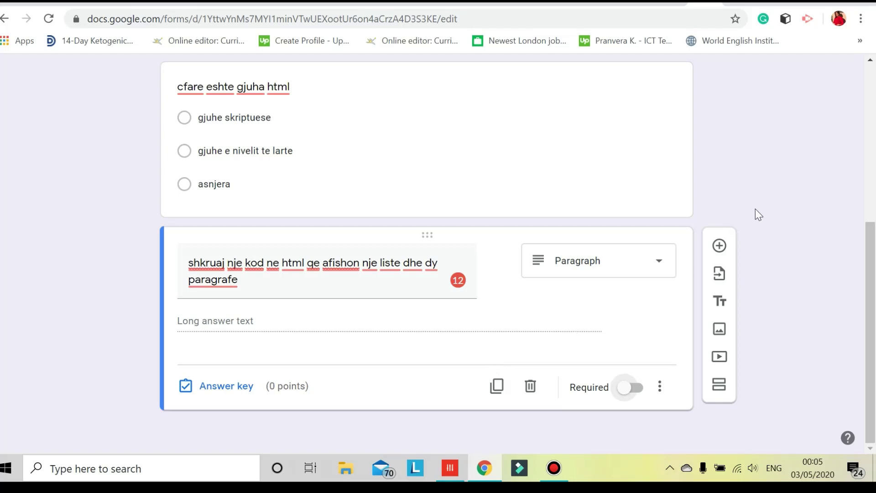
Add a multiple-choice question reading "css eshte :" with the options "skript stilizues", "funksion" and "te dyja".
click(720, 250)
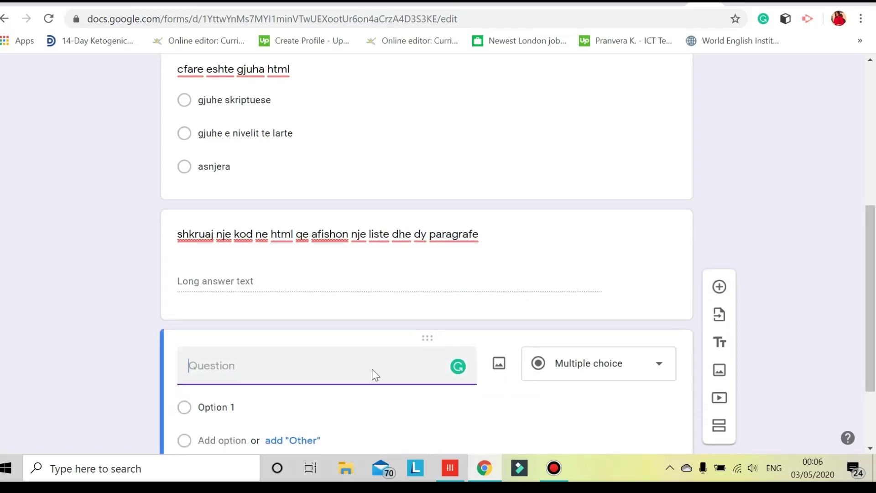
text(css eshte ")
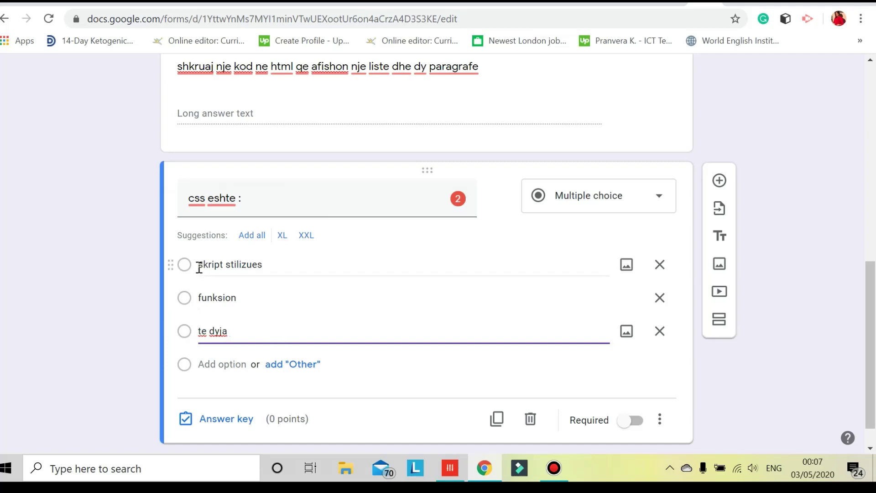
drag(198, 264, 265, 265)
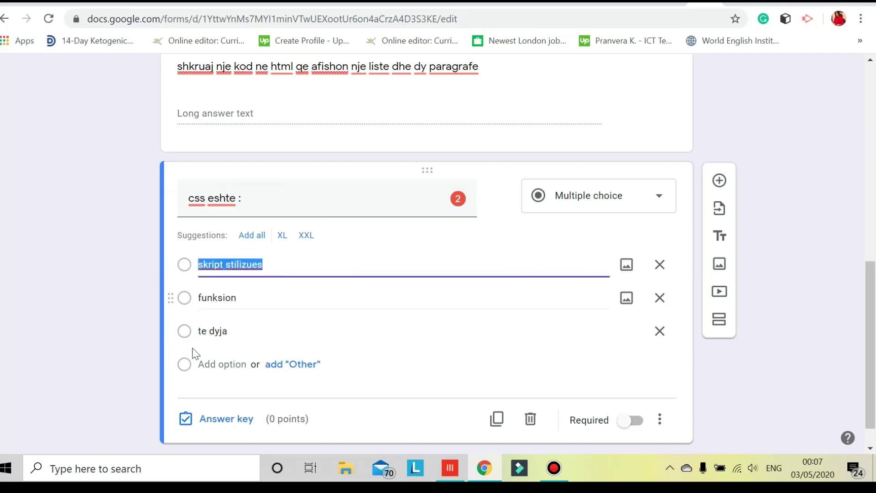
In the CSS question's answer key, mark "skript stilizues" as correct and assign 5 points.
click(211, 416)
click(192, 272)
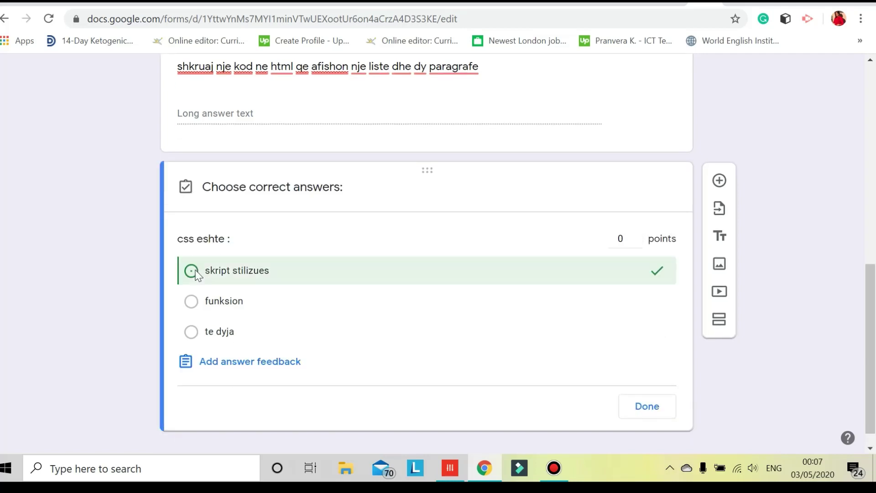
click(638, 235)
click(638, 235)
click(637, 235)
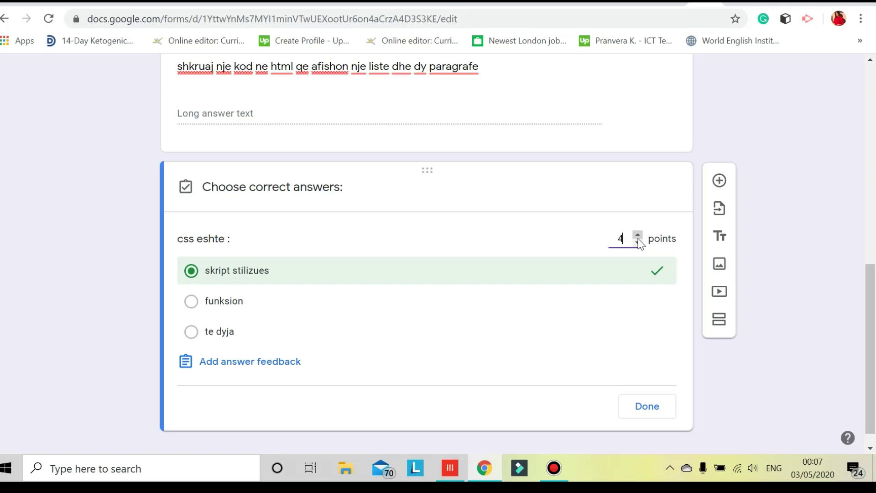
click(638, 235)
click(648, 406)
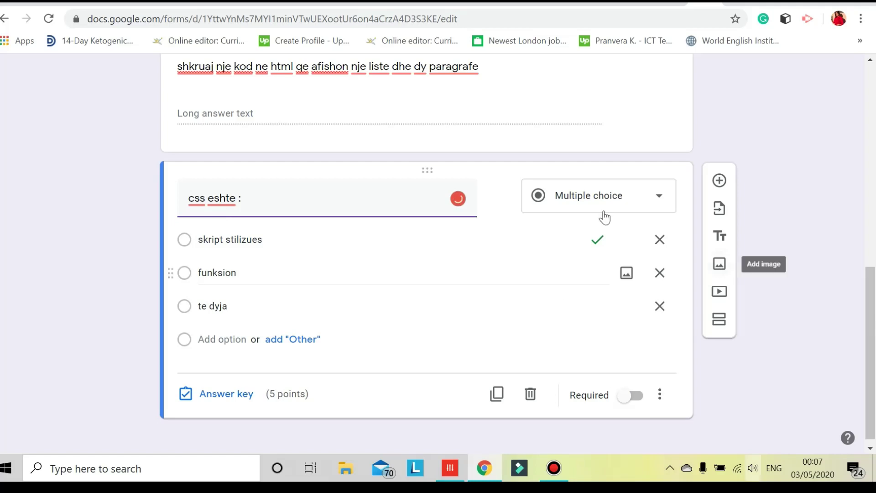
Send the quiz by email to the suggested contact's address, with the form included in the email.
scroll(600, 219, up, 15)
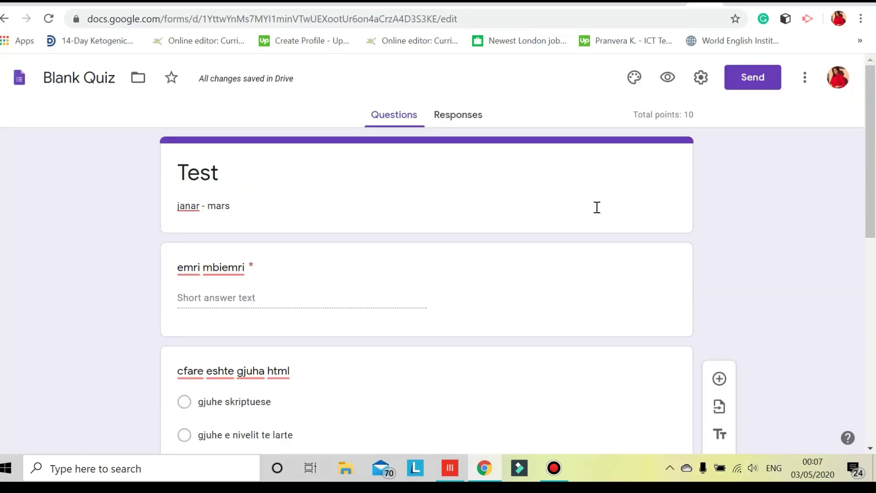
click(745, 80)
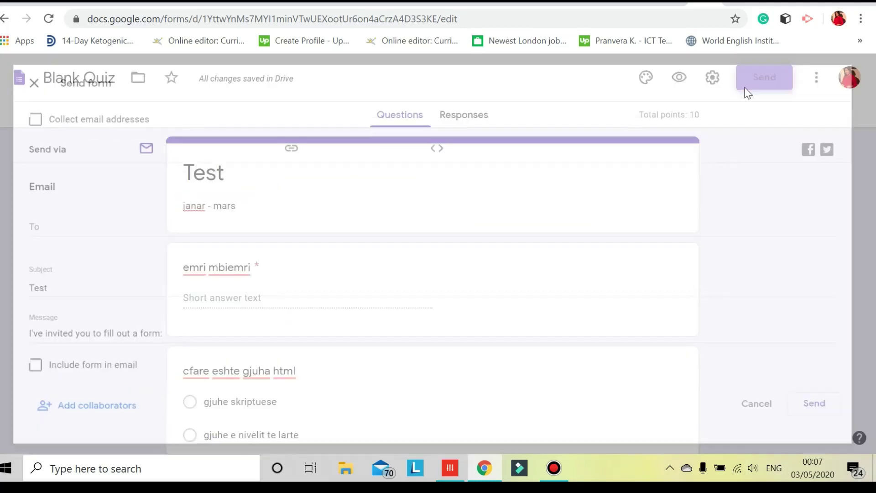
click(21, 227)
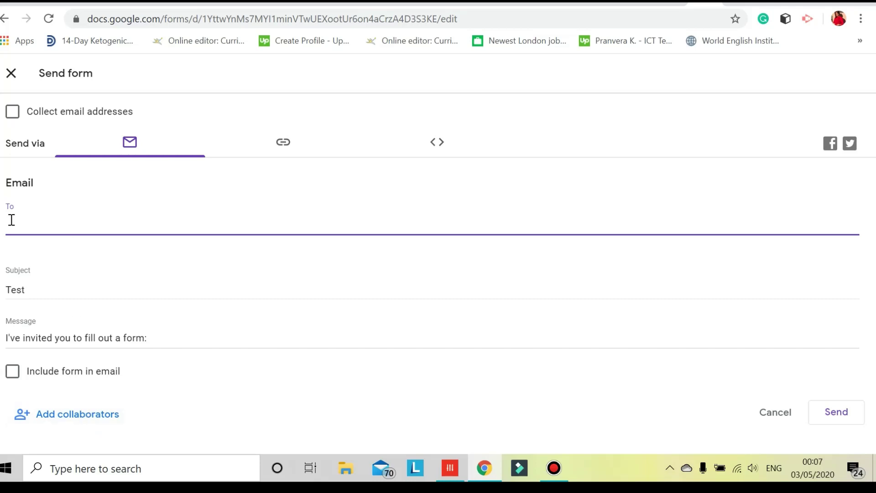
text(p)
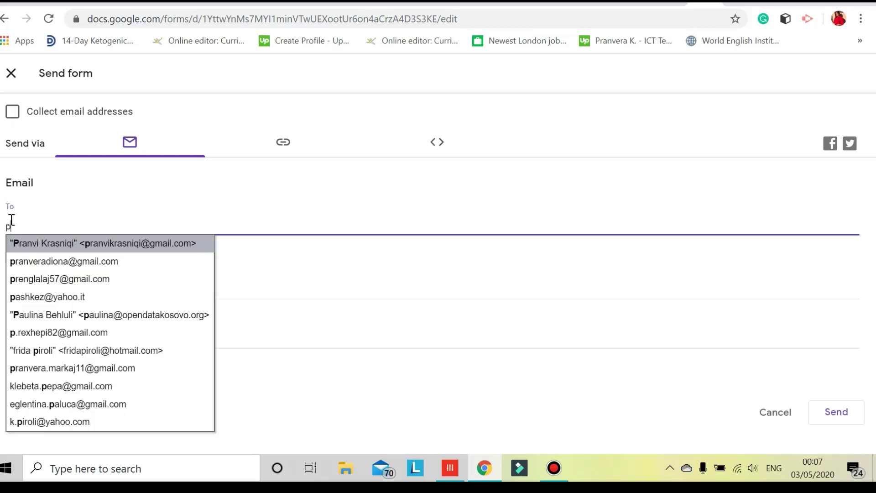
click(47, 249)
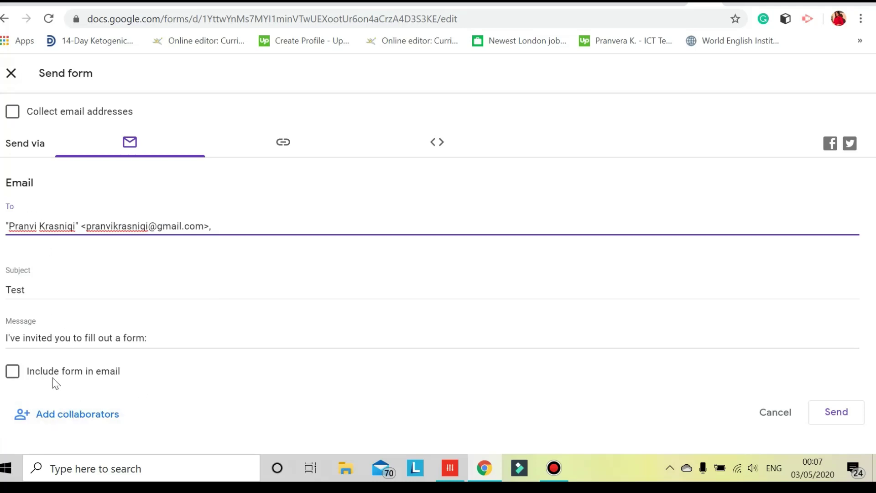
click(12, 372)
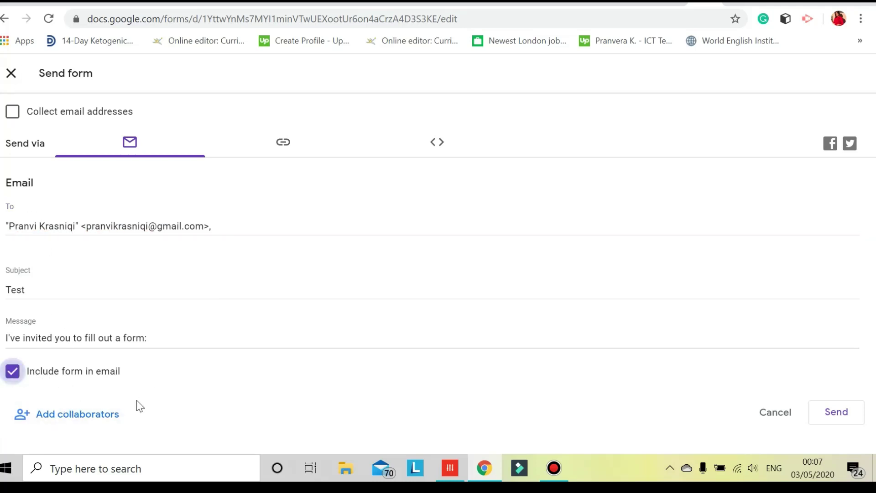
click(843, 413)
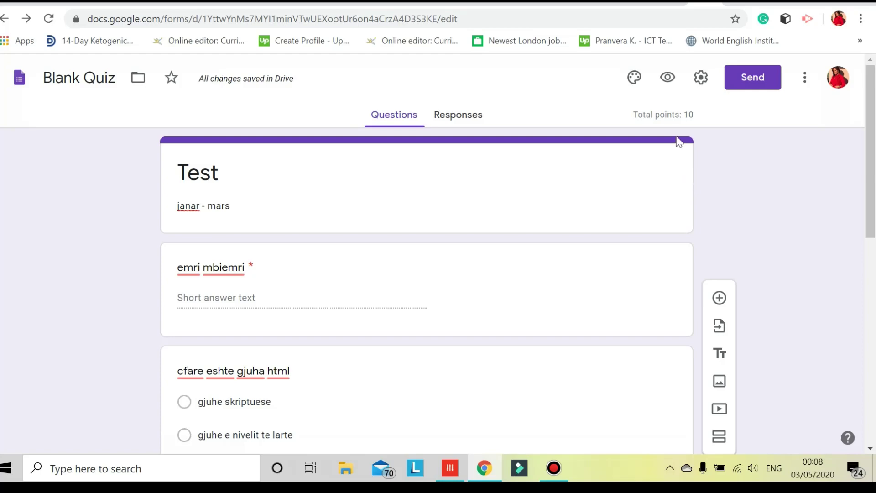
Switch to Gmail and open the newest "Test" invitation to review the quiz questions embedded in it.
click(680, 5)
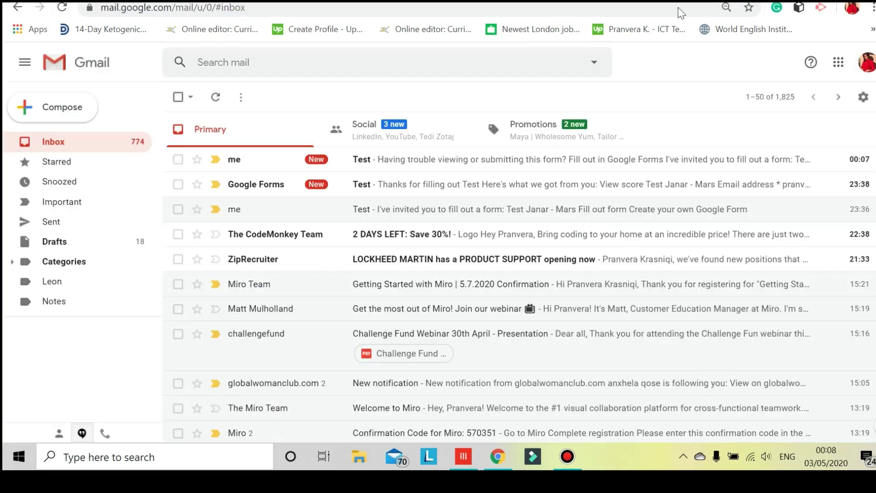
click(375, 167)
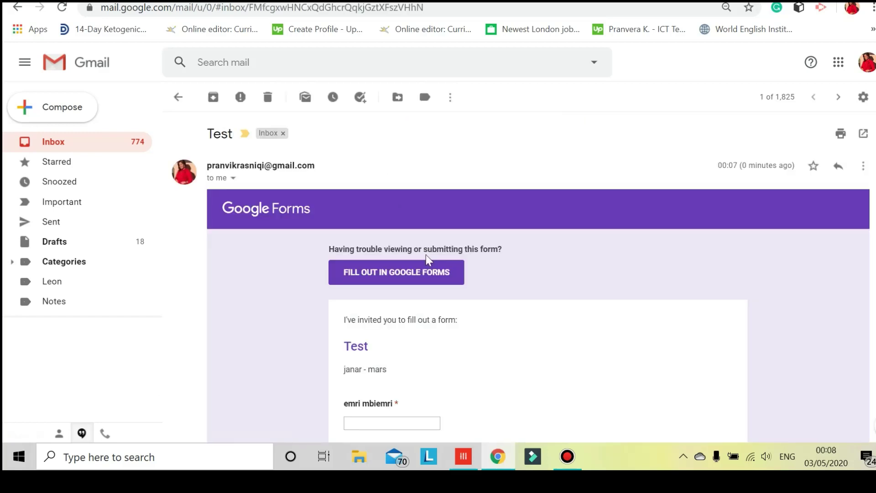
scroll(426, 255, down, 3)
scroll(473, 188, down, 5)
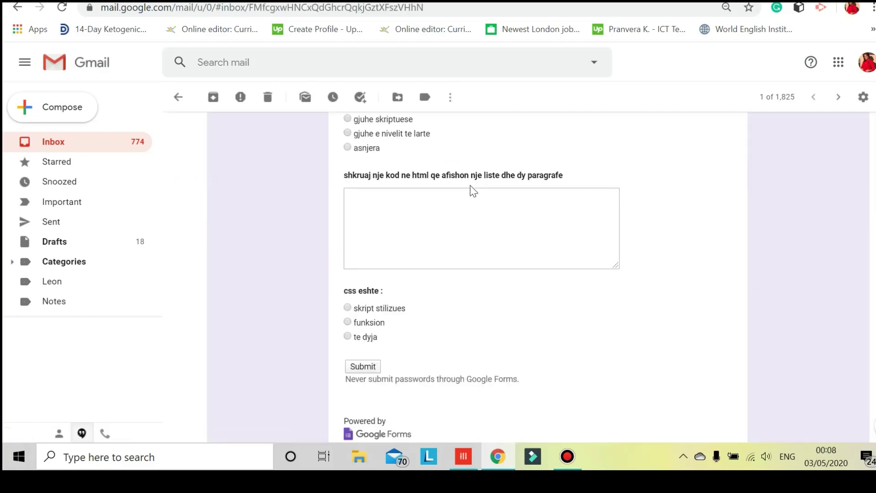
scroll(470, 185, up, 6)
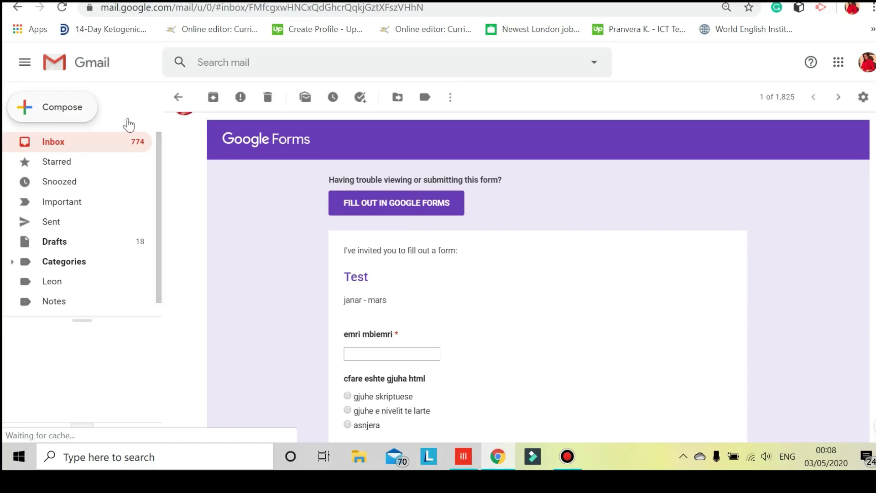
Return to the inbox and open the Google Forms "Test" receipt to review the submitted answers.
click(60, 143)
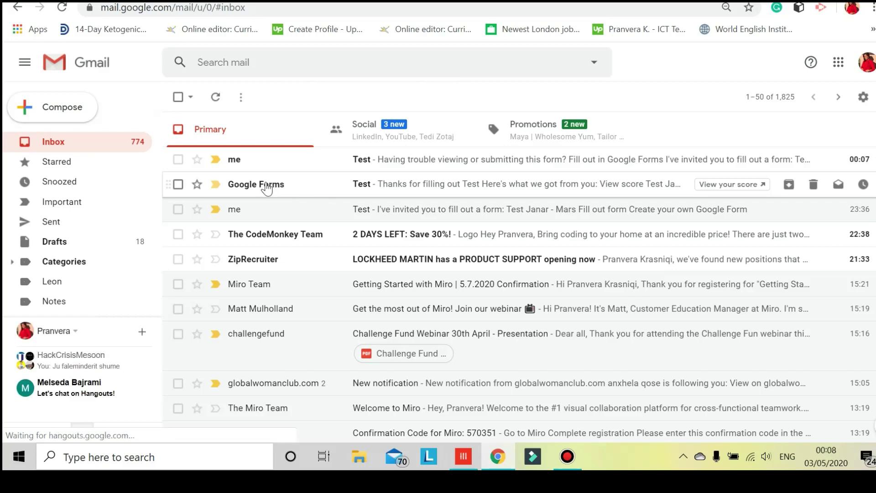
click(267, 185)
scroll(475, 321, down, 6)
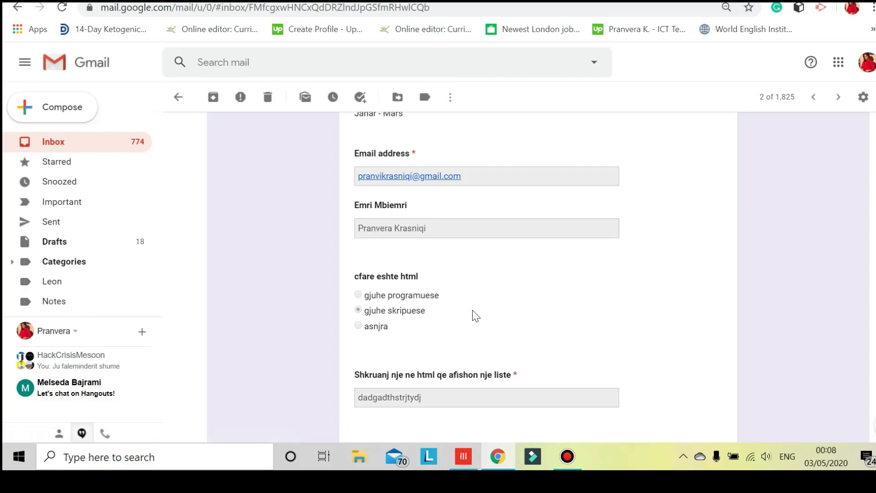
scroll(474, 314, down, 3)
scroll(472, 310, up, 4)
scroll(468, 305, up, 2)
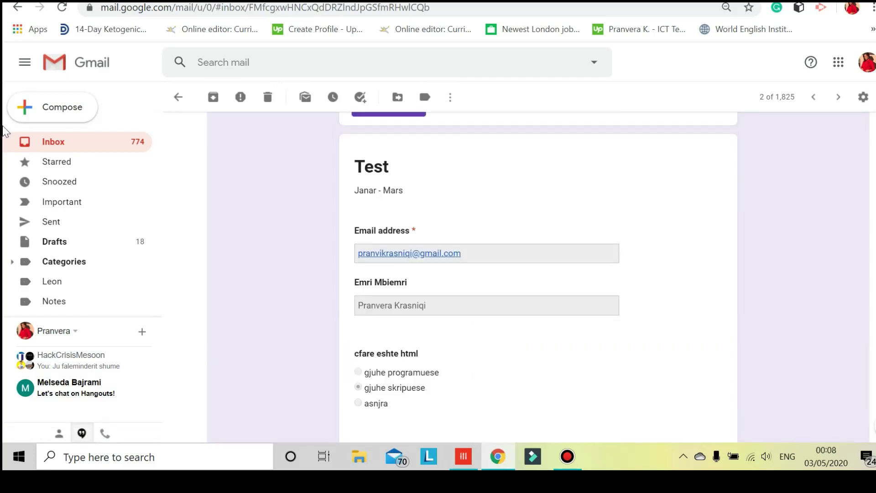
Go back to the inbox and reopen the newest "Test" invitation at its embedded form.
click(53, 142)
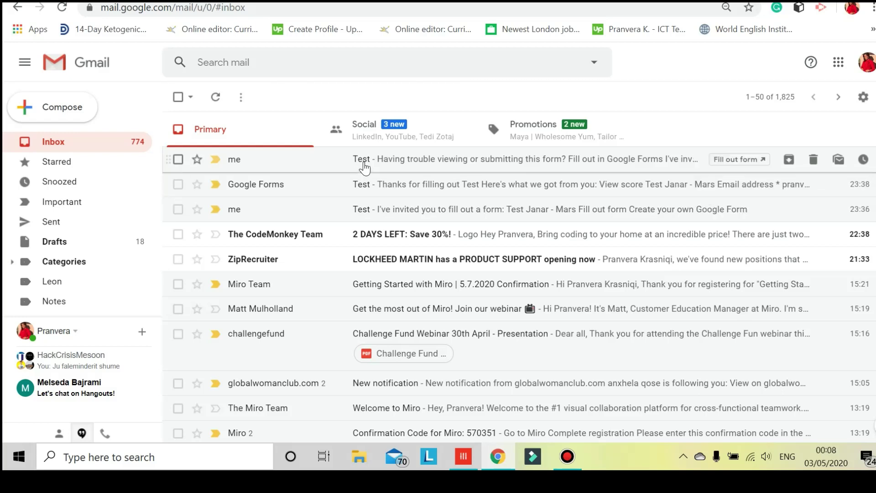
click(364, 168)
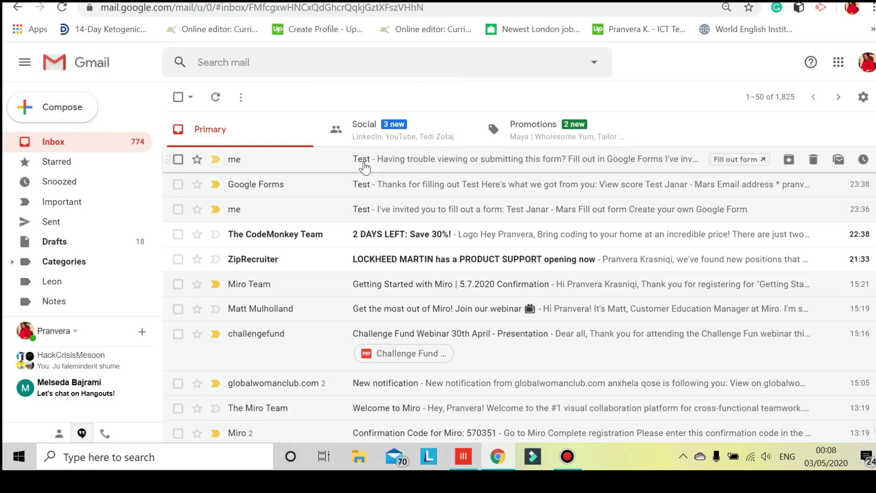
scroll(501, 267, down, 2)
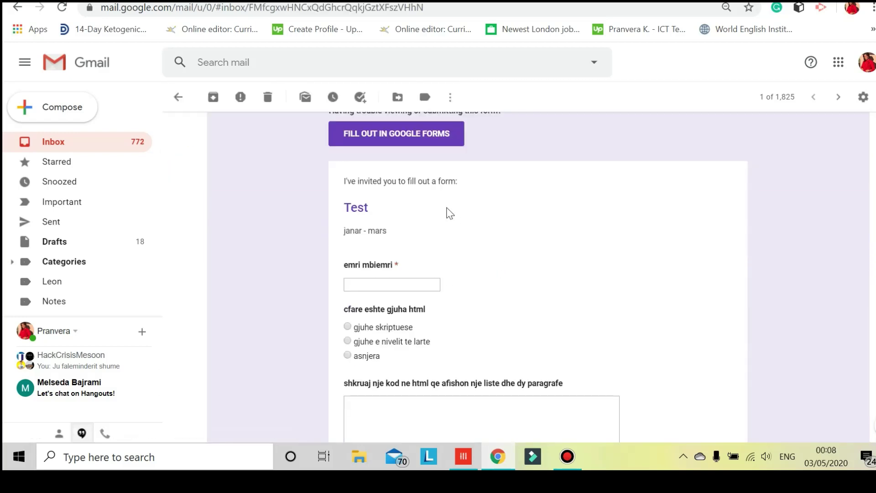
Open the emailed quiz in Google Forms and fill in the respondent's name under "emri mbiemri".
click(417, 137)
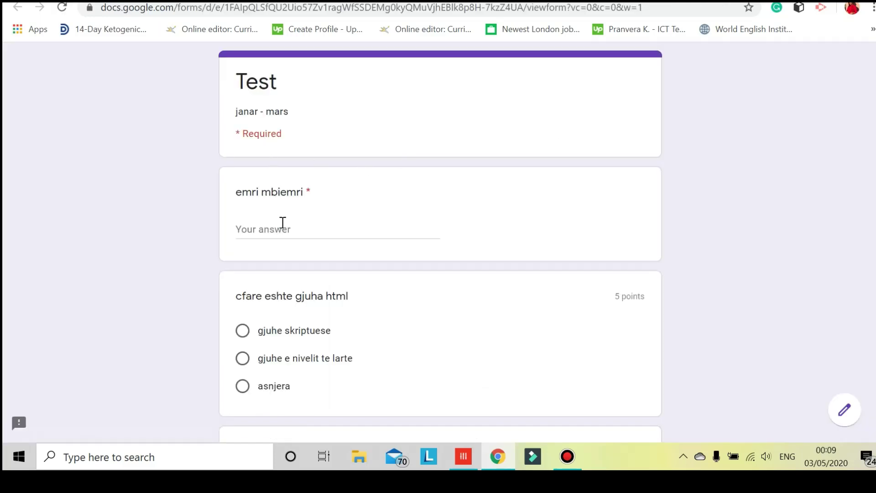
click(282, 226)
text(pranvera)
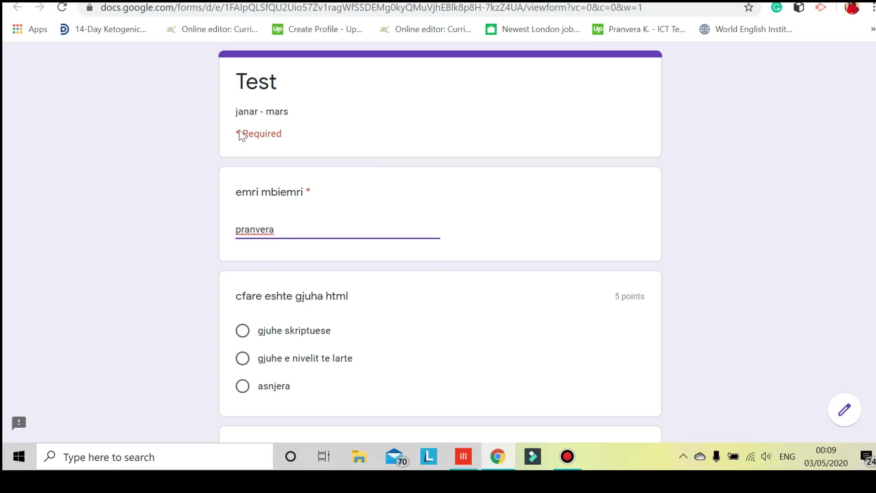
Answer the HTML language question with "gjuhe e nivelit te larte" and enter "ftjdgkd" for the HTML code question.
scroll(307, 336, down, 3)
click(243, 222)
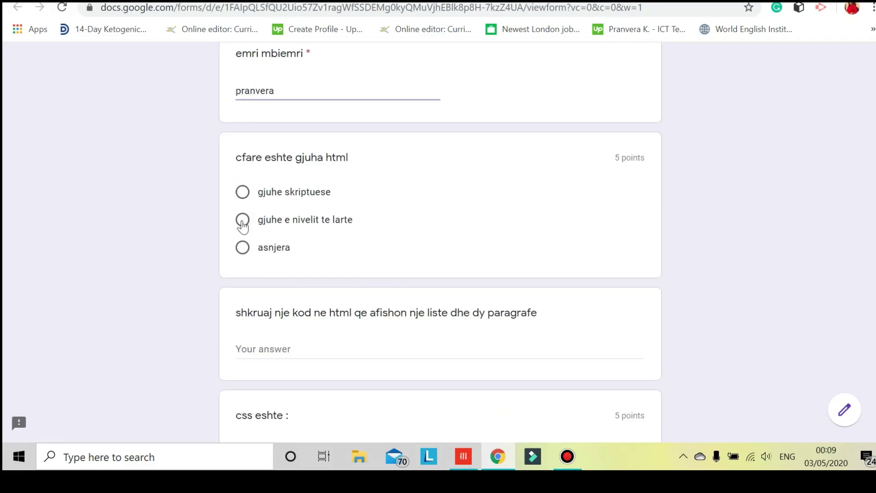
click(243, 223)
click(299, 351)
text(ftjdgkd)
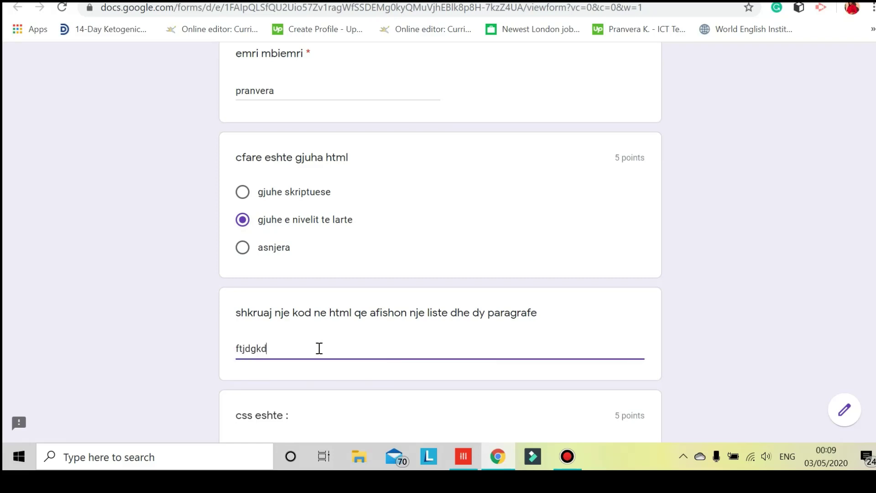
Choose "skript stilizues" for the "css eshte :" question and submit the quiz.
scroll(314, 344, down, 5)
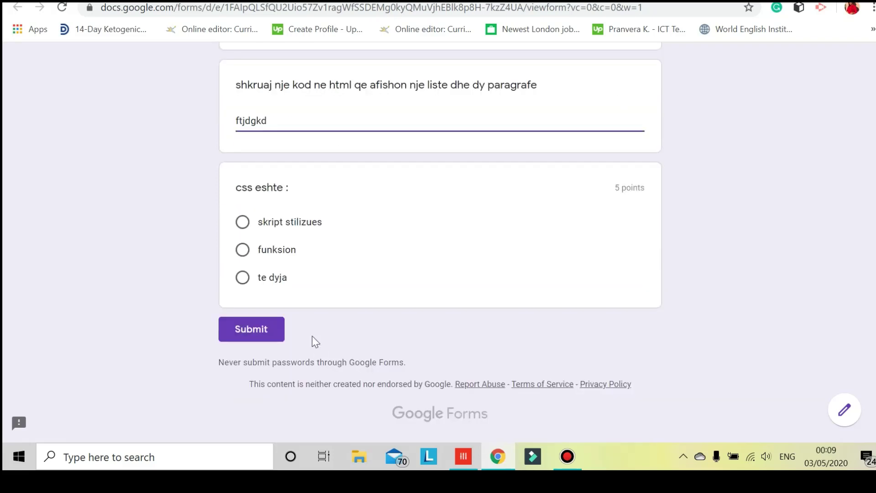
click(244, 226)
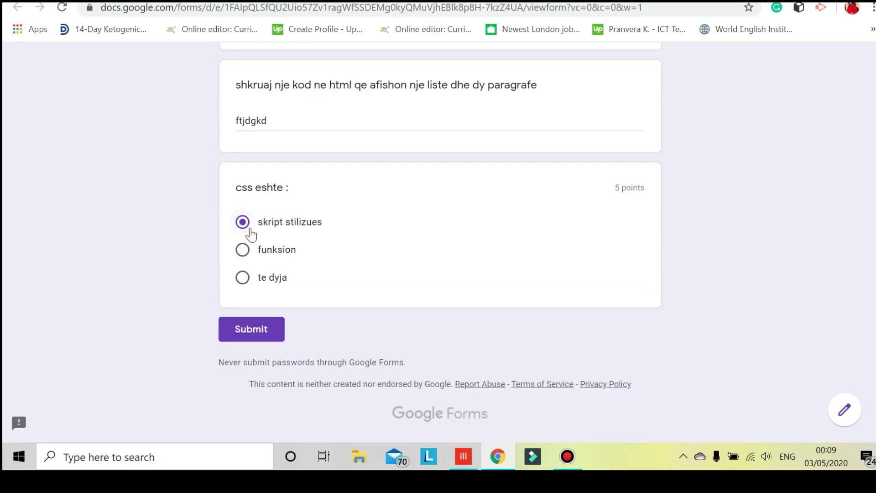
click(278, 328)
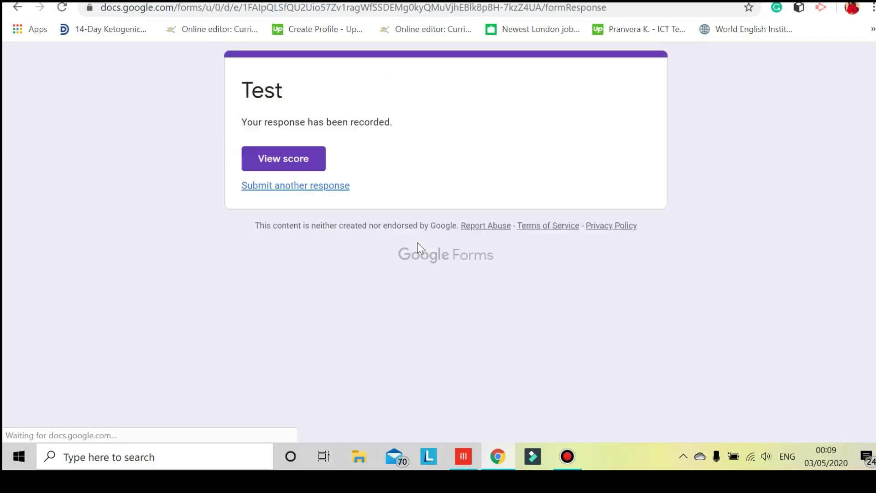
View the score of the submitted quiz and review the marking and correct answer for each question.
click(303, 158)
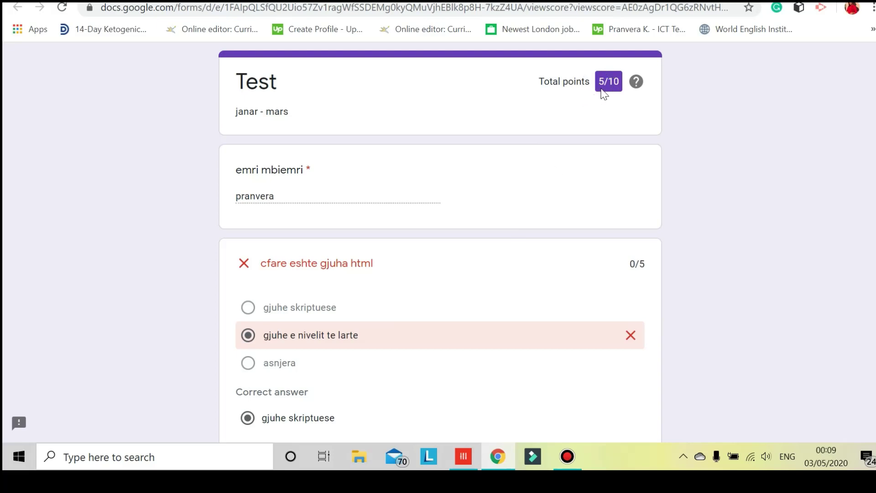
scroll(311, 222, down, 3)
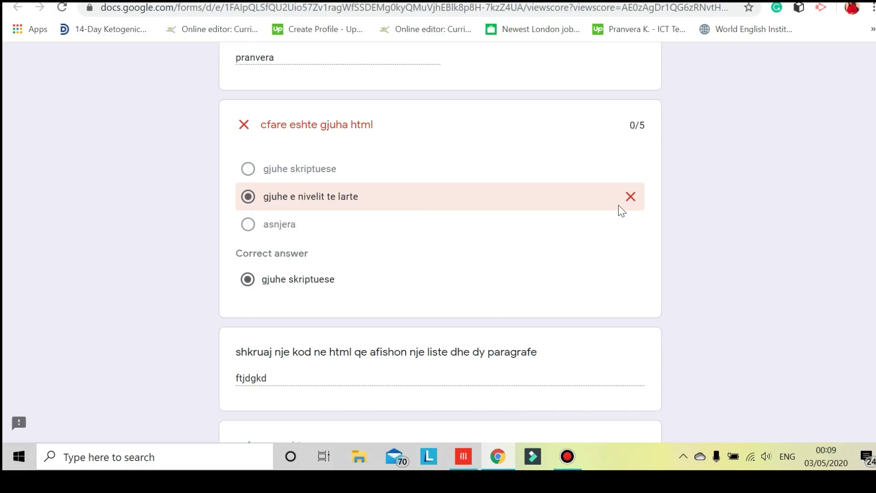
scroll(618, 207, down, 3)
scroll(619, 206, down, 2)
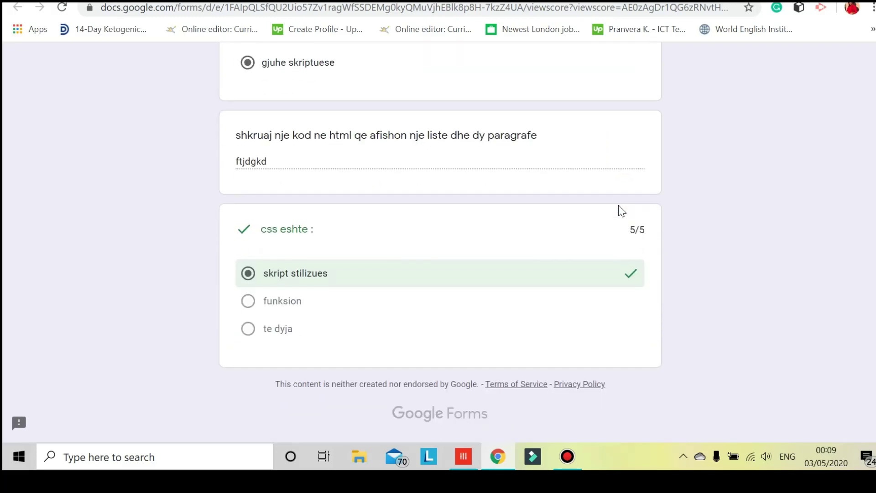
scroll(619, 206, up, 7)
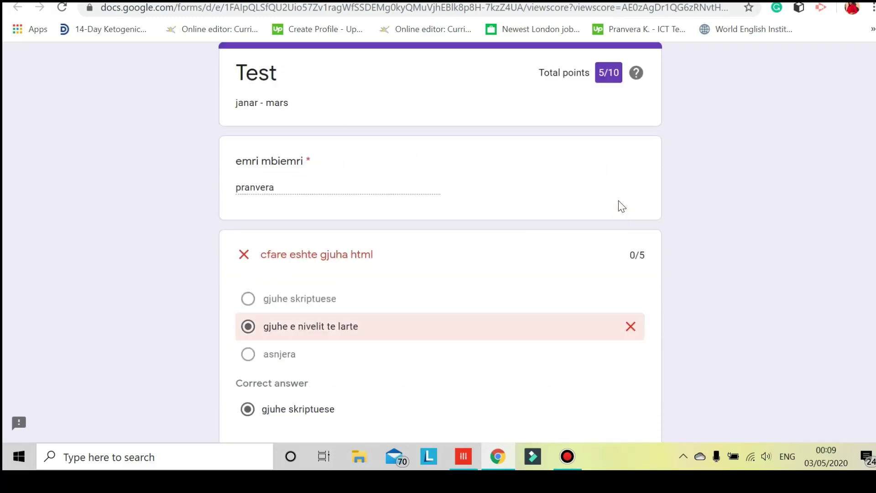
scroll(618, 201, down, 7)
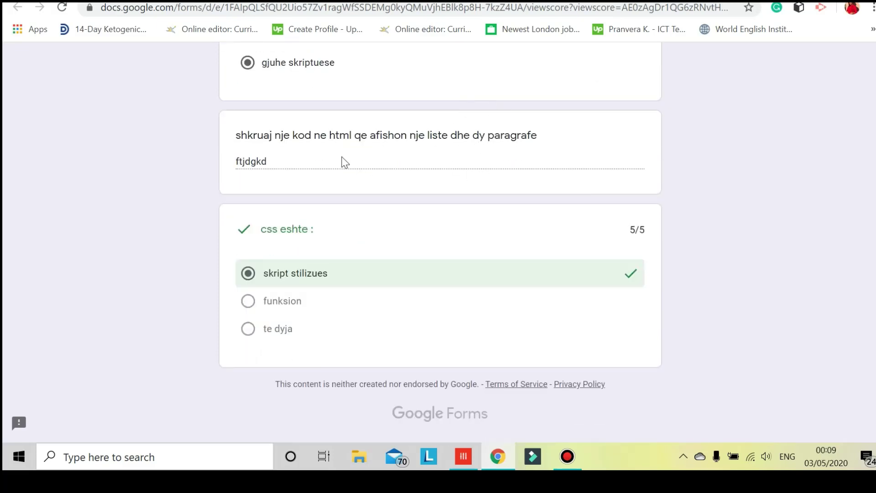
scroll(371, 170, up, 7)
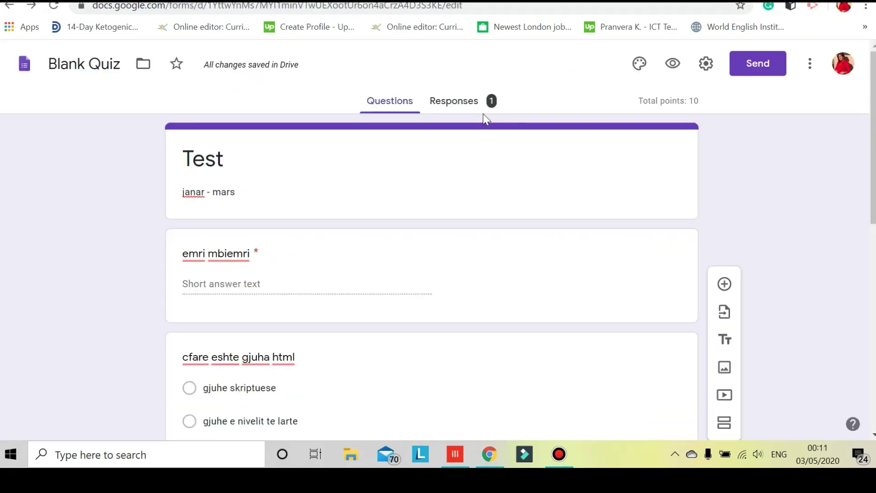
Open the responses in the quiz editor, dismiss the per-question introduction, and examine the score insights and points distribution.
click(461, 104)
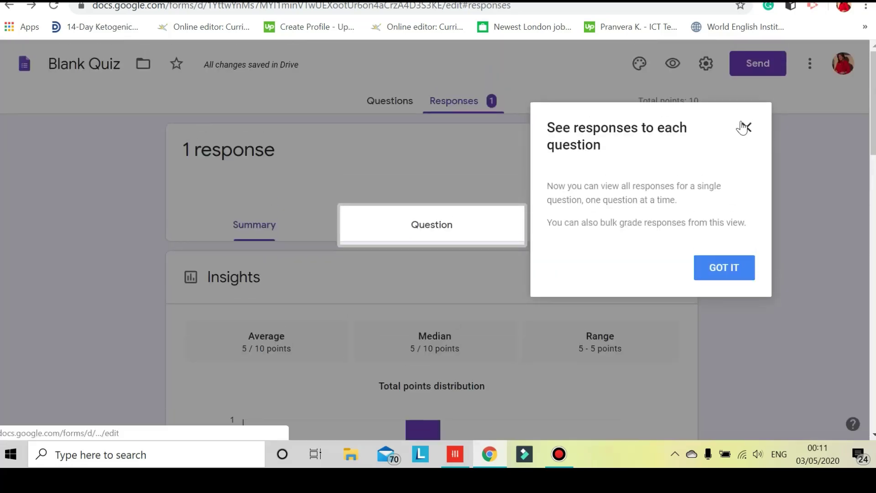
click(746, 128)
scroll(397, 340, down, 5)
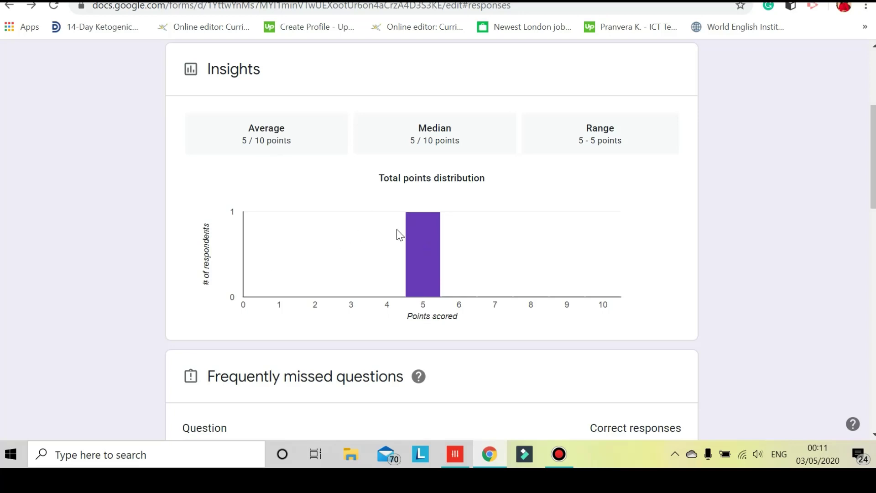
scroll(390, 255, up, 3)
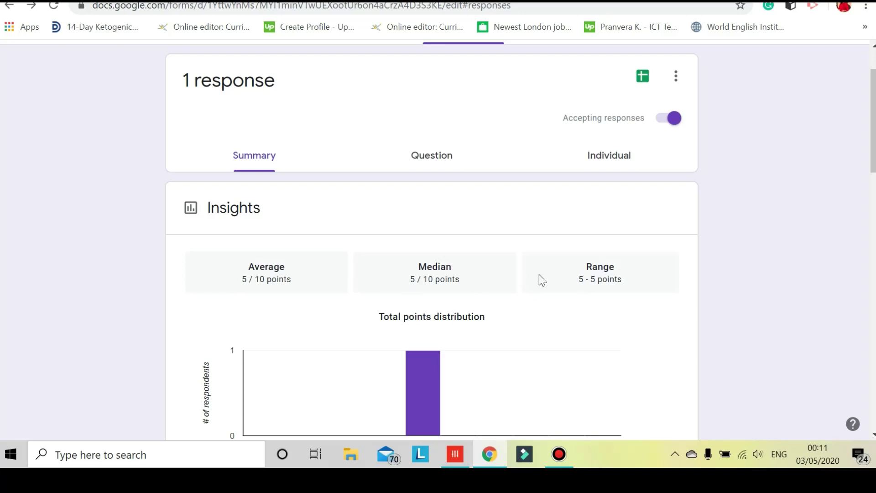
Examine the response summary for the name, HTML, code and CSS questions, and return to the quiz's questions.
scroll(632, 280, down, 12)
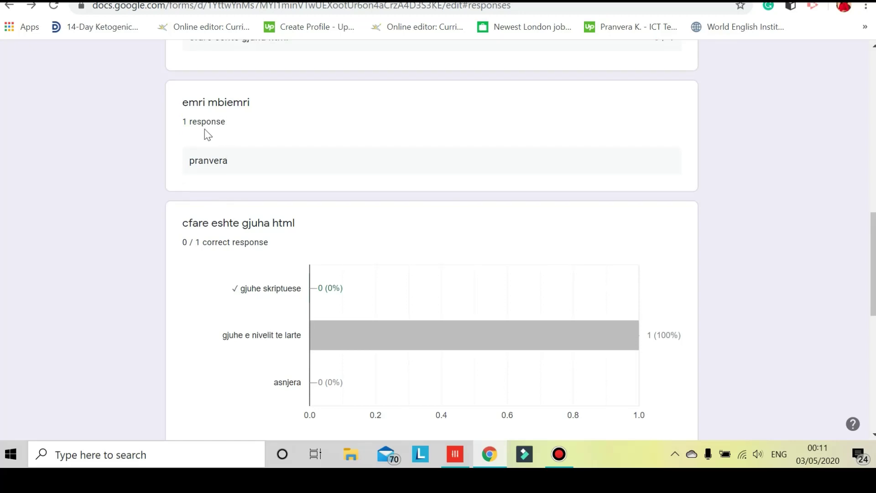
scroll(275, 260, down, 2)
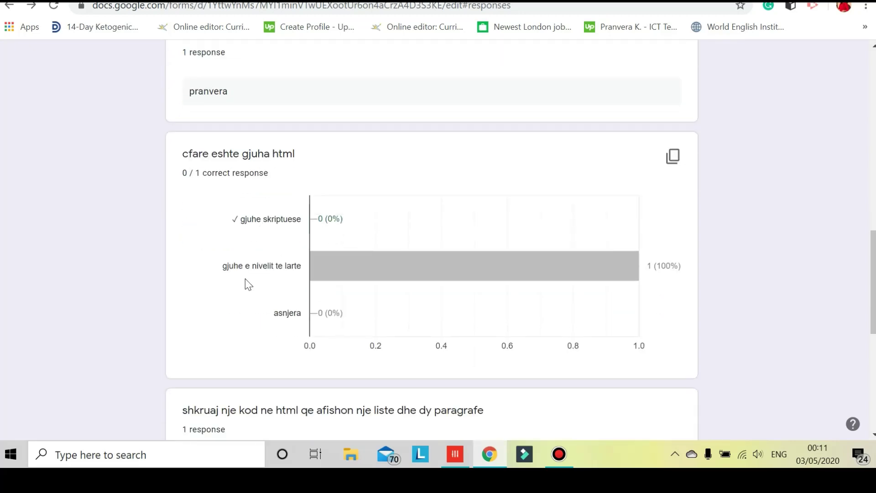
mouse_move(348, 277)
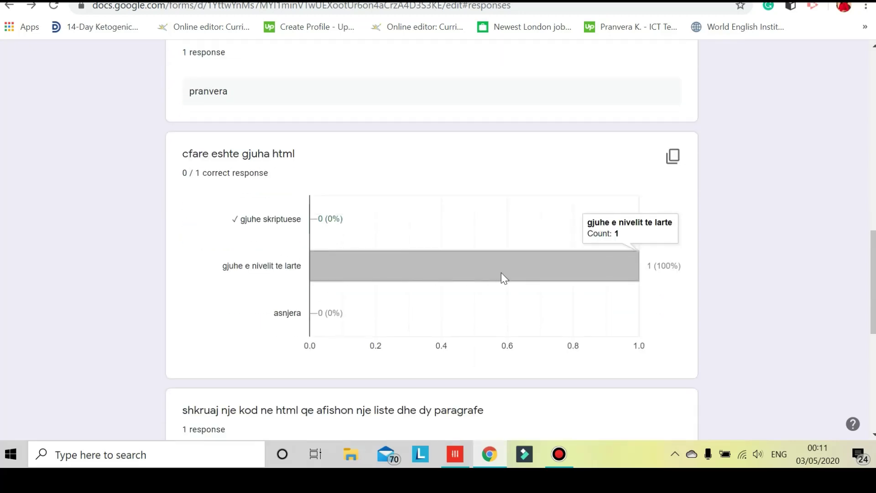
scroll(466, 313, down, 8)
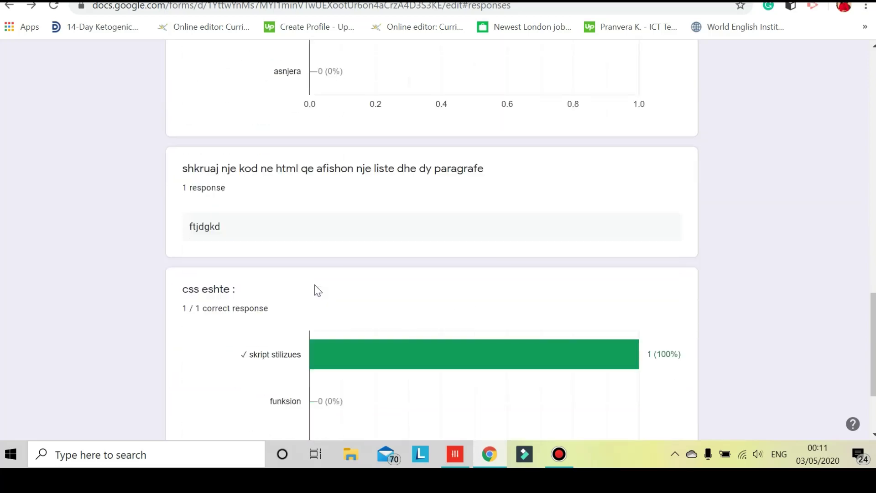
scroll(274, 246, up, 3)
scroll(399, 242, down, 3)
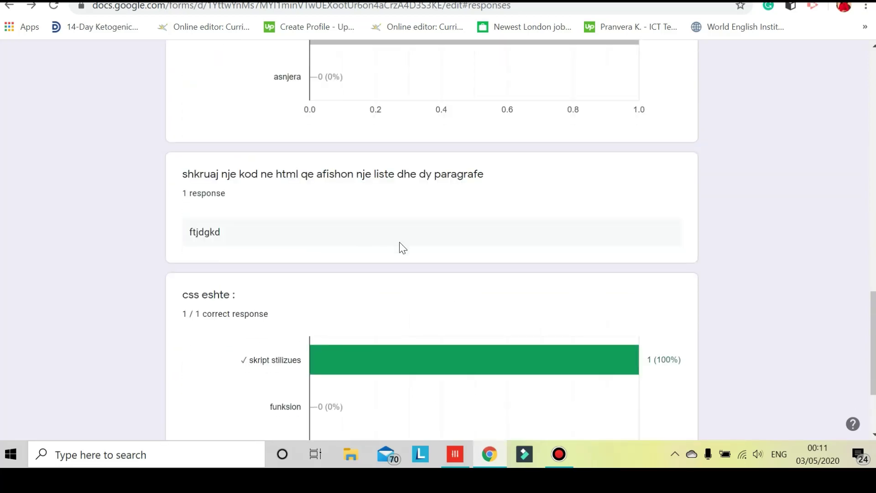
mouse_move(433, 240)
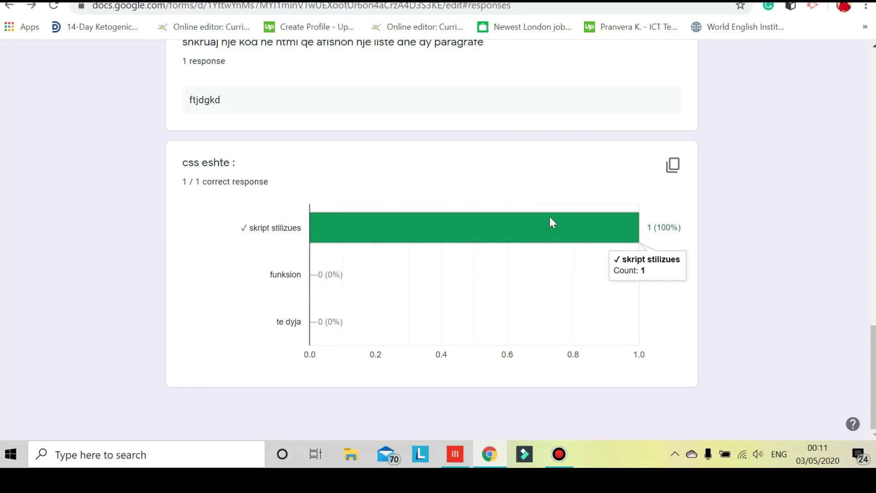
scroll(551, 220, up, 11)
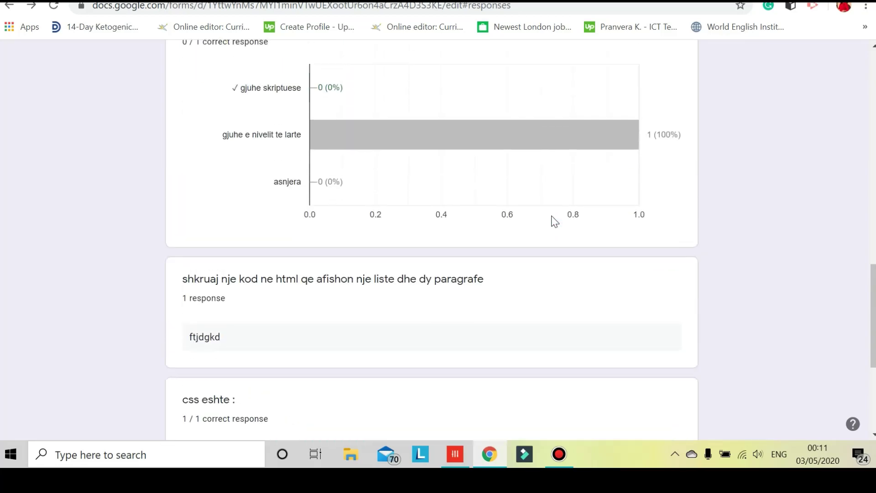
scroll(555, 221, up, 12)
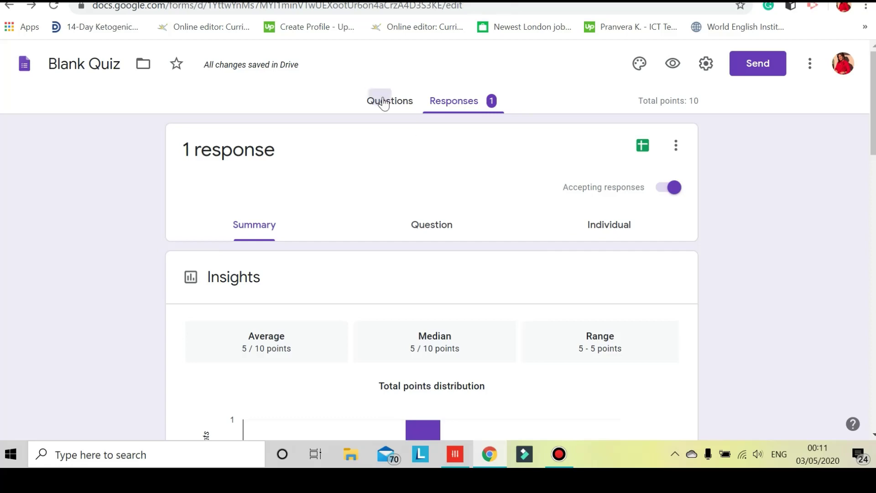
click(382, 100)
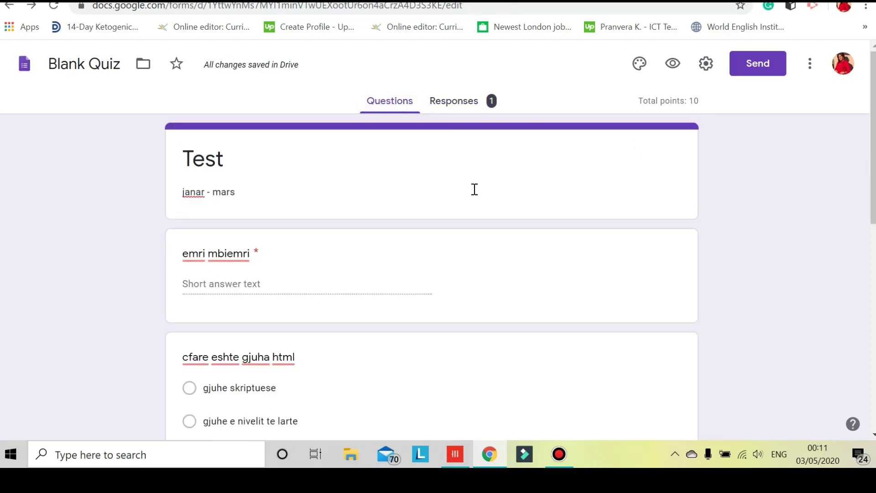